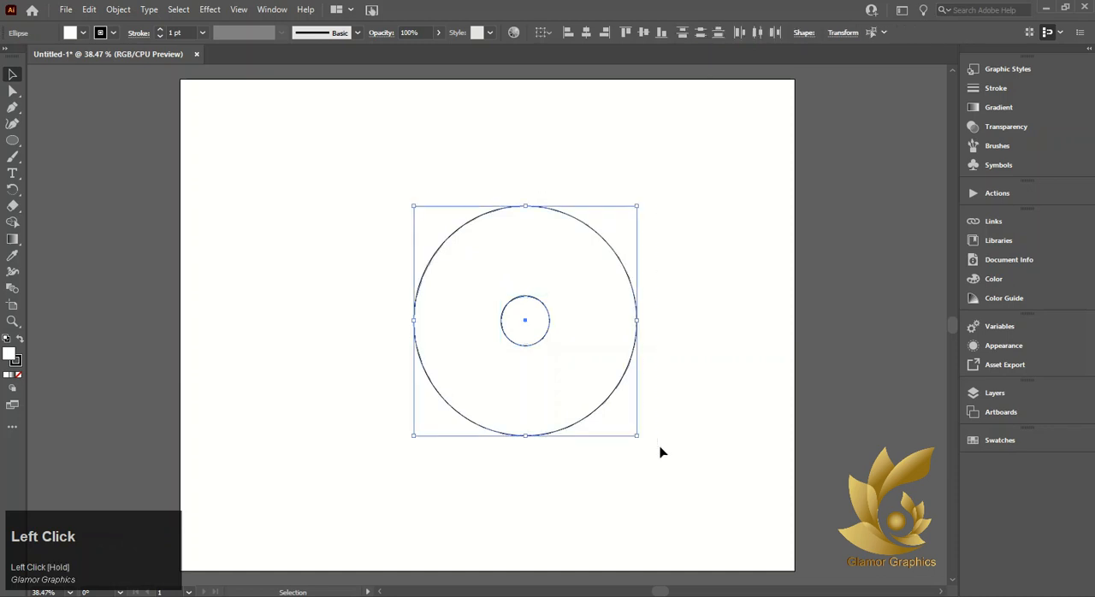
Make a blend between the small and large concentric circles
{"action": "left_click", "coordinate": [12, 290]}
{"action": "left_click", "coordinate": [118, 9]}
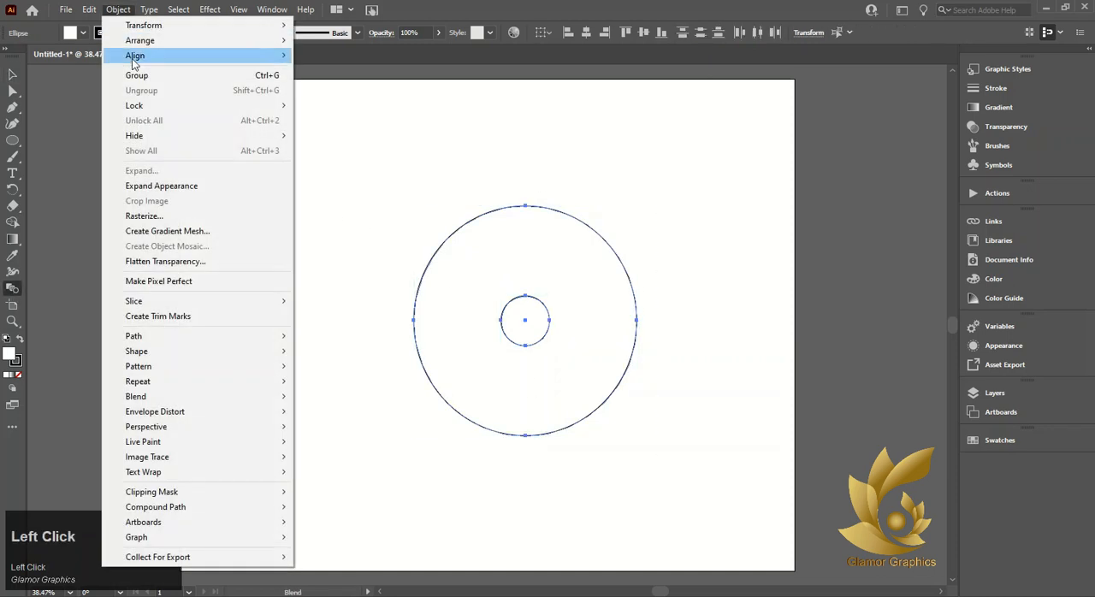
{"action": "mouse_move", "coordinate": [222, 397]}
{"action": "left_click", "coordinate": [341, 396]}
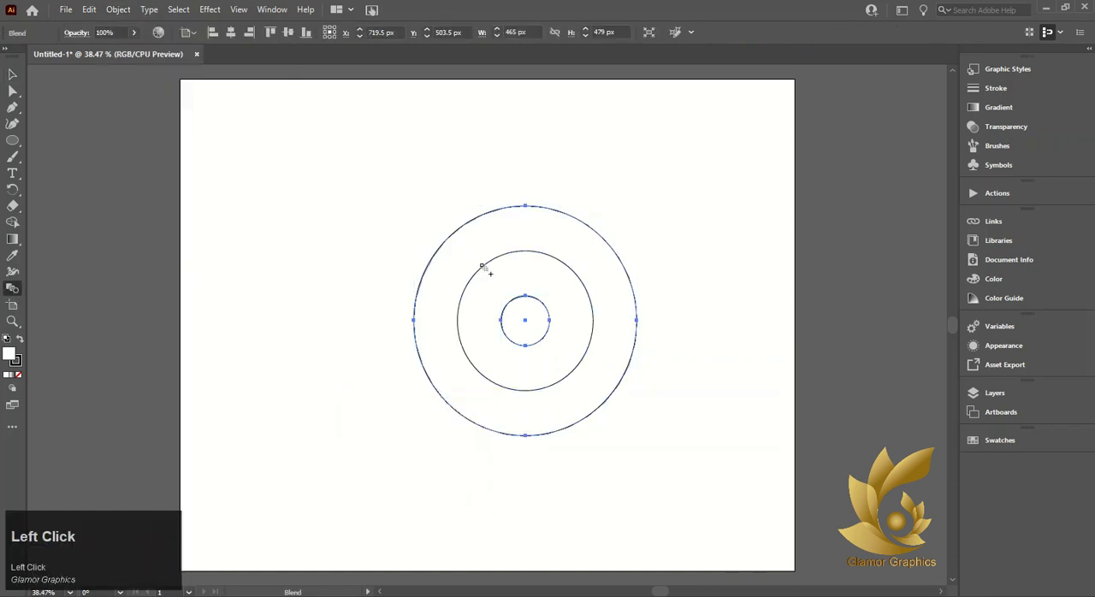
Set the blend spacing to Specified Steps with a value of 3, with the preview enabled
{"action": "double_click", "coordinate": [15, 290]}
{"action": "left_click_drag", "start_coordinate": [594, 243], "coordinate": [283, 254]}
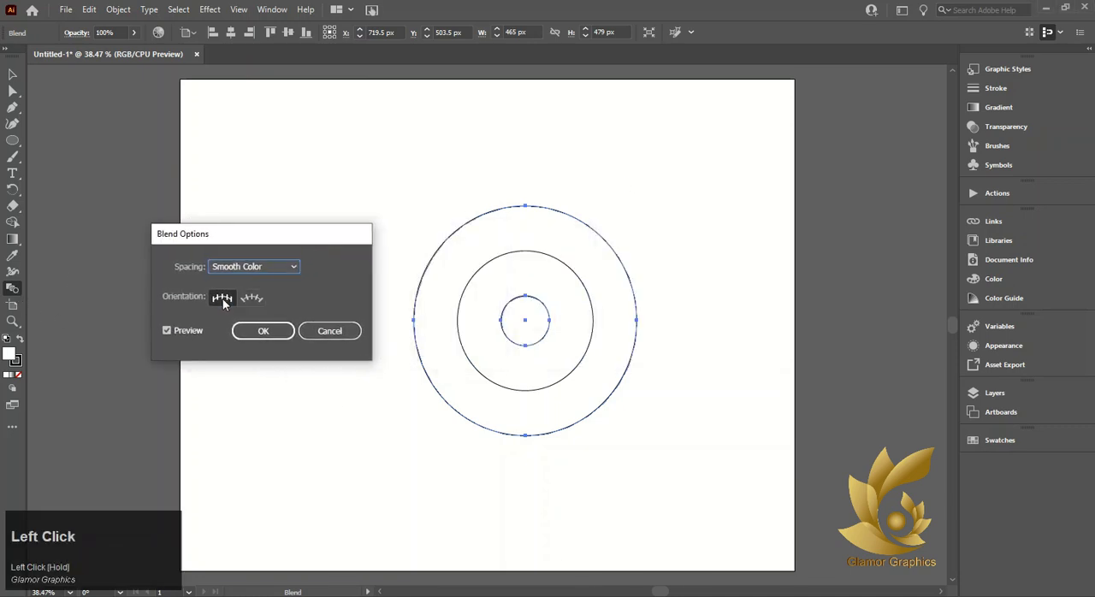
{"action": "left_click", "coordinate": [301, 268]}
{"action": "left_click", "coordinate": [299, 297]}
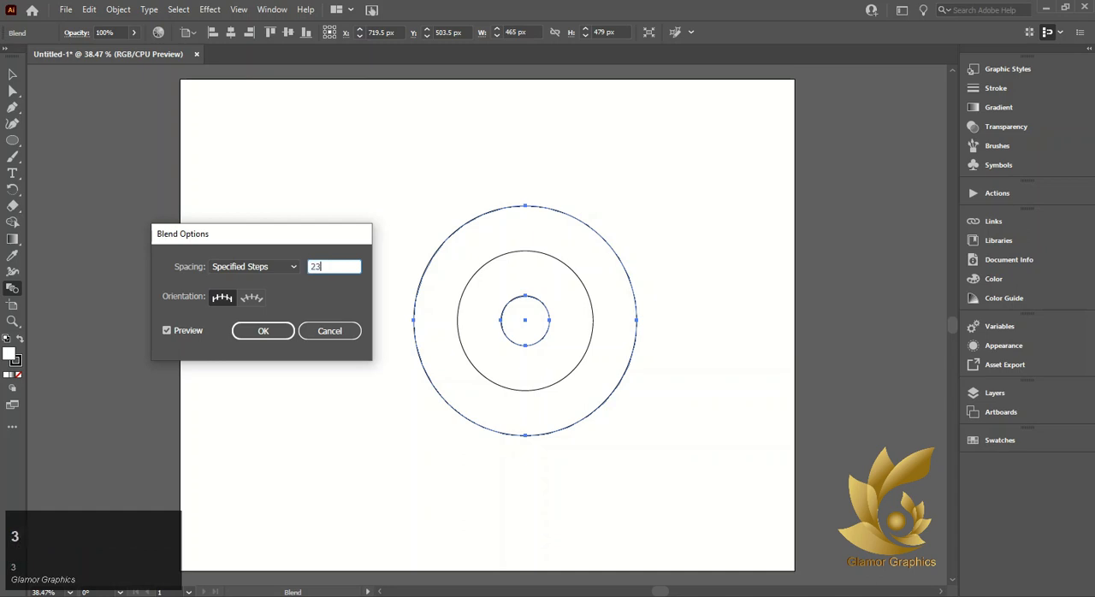
{"action": "left_click", "coordinate": [168, 330]}
{"action": "key", "text": "BackSpace"}
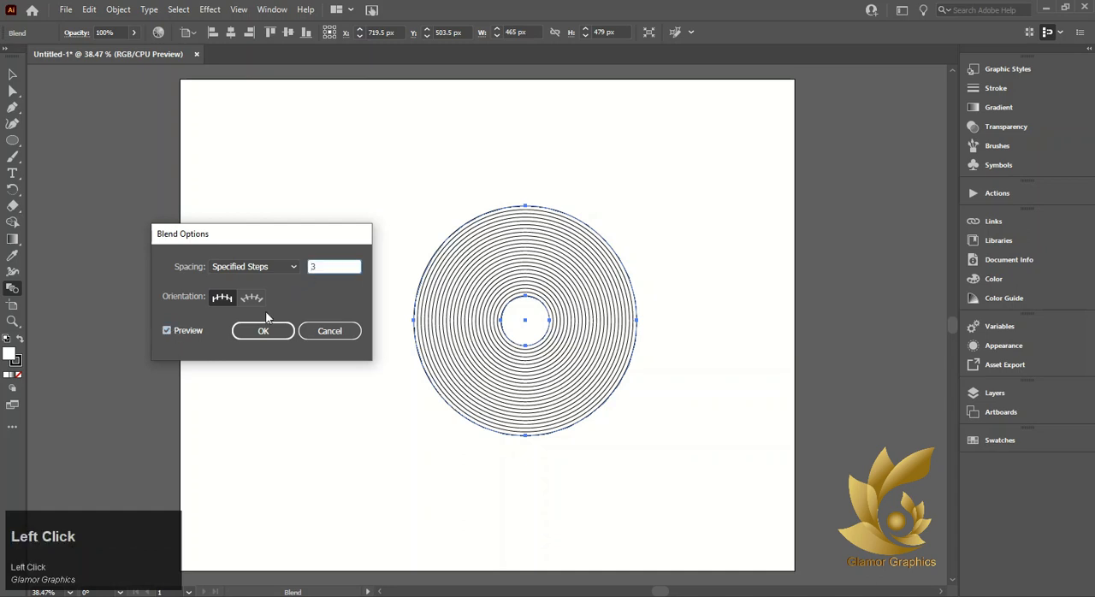
{"action": "left_click", "coordinate": [169, 331]}
{"action": "left_click", "coordinate": [278, 333]}
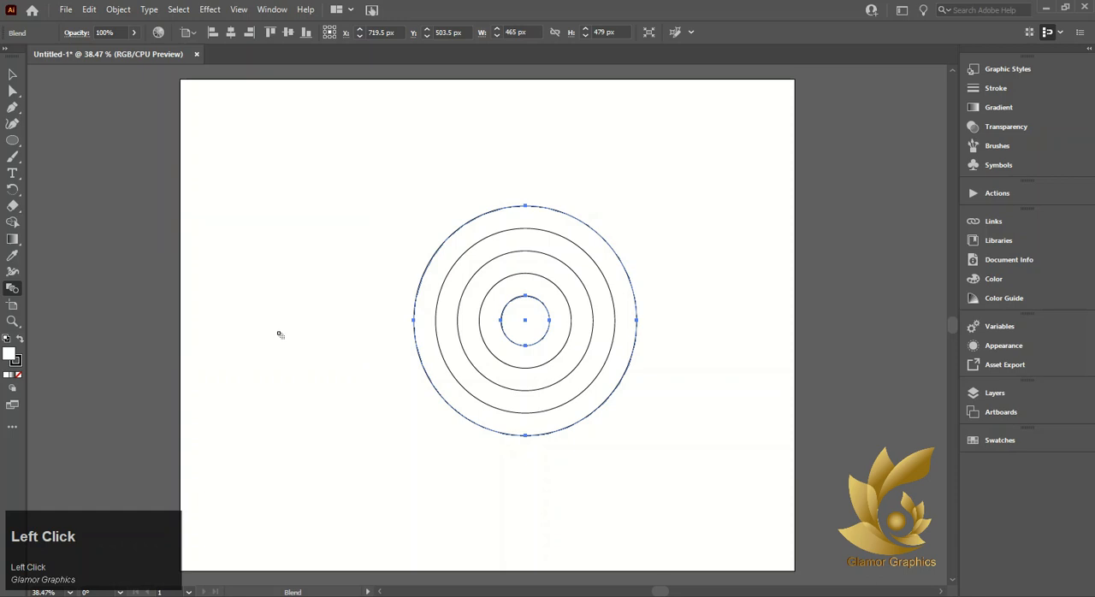
Select the circle blend and try pasting a copy in front and offsetting it to the left
{"action": "left_click", "coordinate": [12, 74]}
{"action": "left_click_drag", "start_coordinate": [360, 140], "coordinate": [660, 388]}
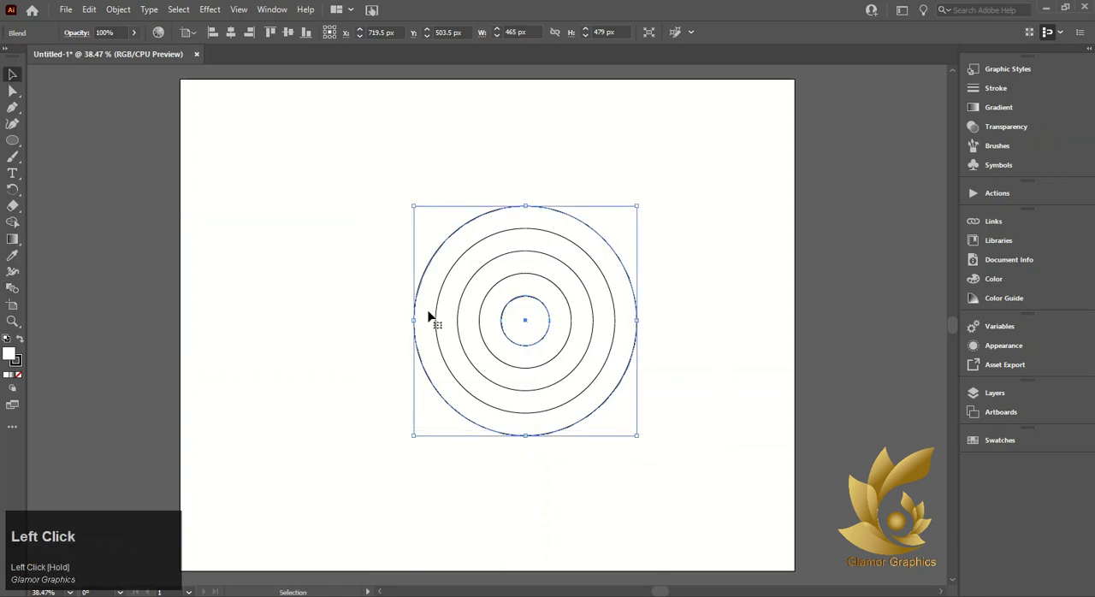
{"action": "left_click", "coordinate": [87, 9]}
{"action": "left_click", "coordinate": [107, 76]}
{"action": "left_click", "coordinate": [89, 9]}
{"action": "left_click", "coordinate": [107, 105]}
{"action": "left_click_drag", "start_coordinate": [525, 324], "coordinate": [353, 329]}
{"action": "key", "text": "ctrl+z"}
{"action": "key", "text": "ctrl+z"}
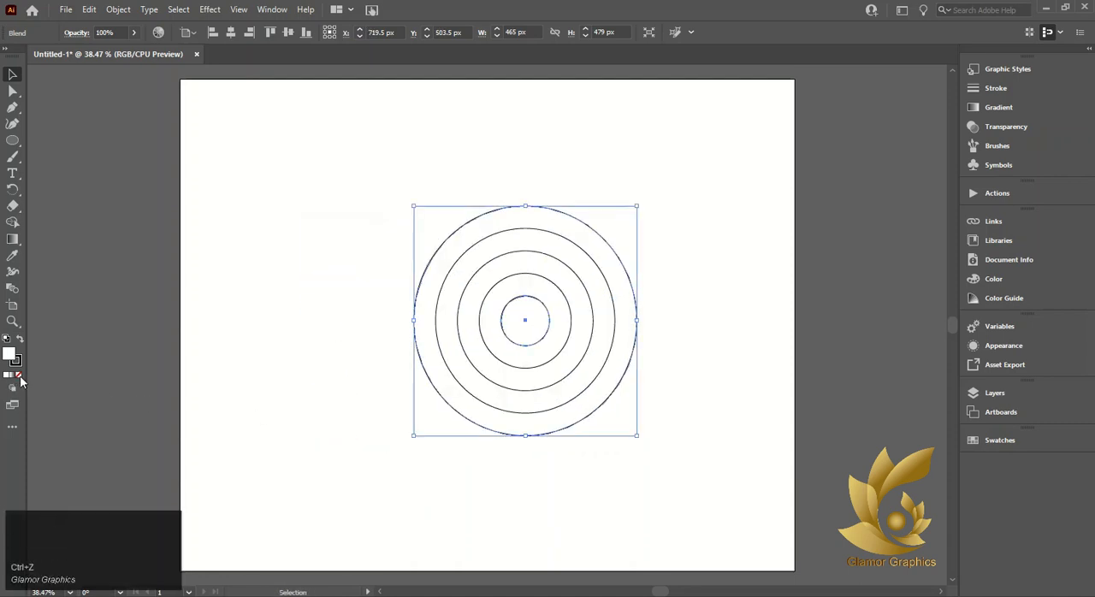
Try pasting a copy of the unfilled blend in front, offset about 182 px left and 18 px down
{"action": "left_click", "coordinate": [89, 10]}
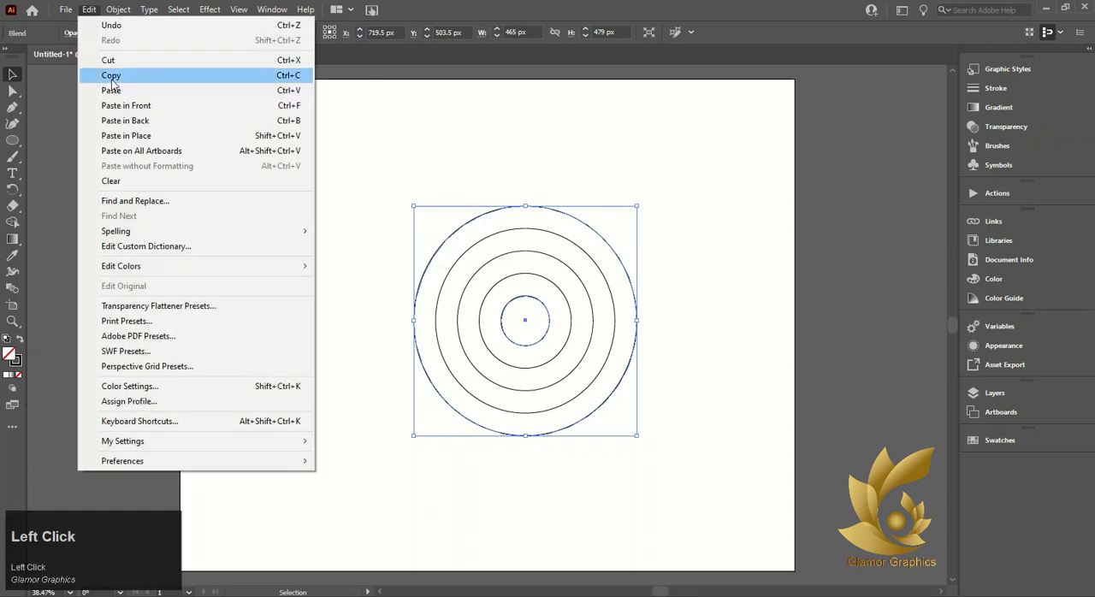
{"action": "left_click", "coordinate": [205, 105]}
{"action": "left_click_drag", "start_coordinate": [533, 318], "coordinate": [438, 336]}
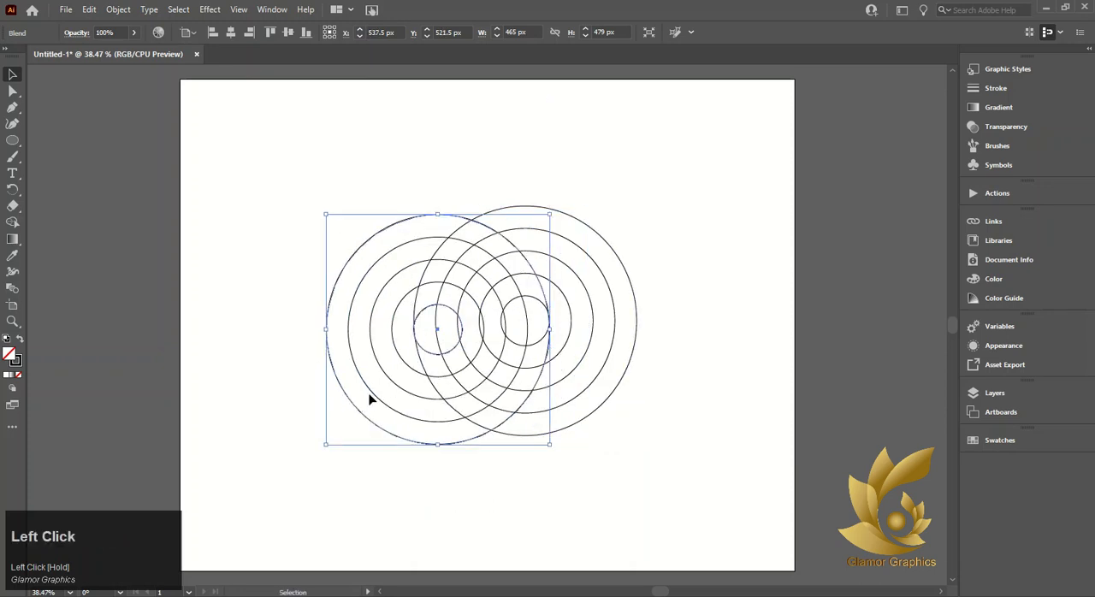
{"action": "left_click", "coordinate": [592, 595]}
{"action": "key", "text": "ctrl+z"}
{"action": "key", "text": "ctrl+z"}
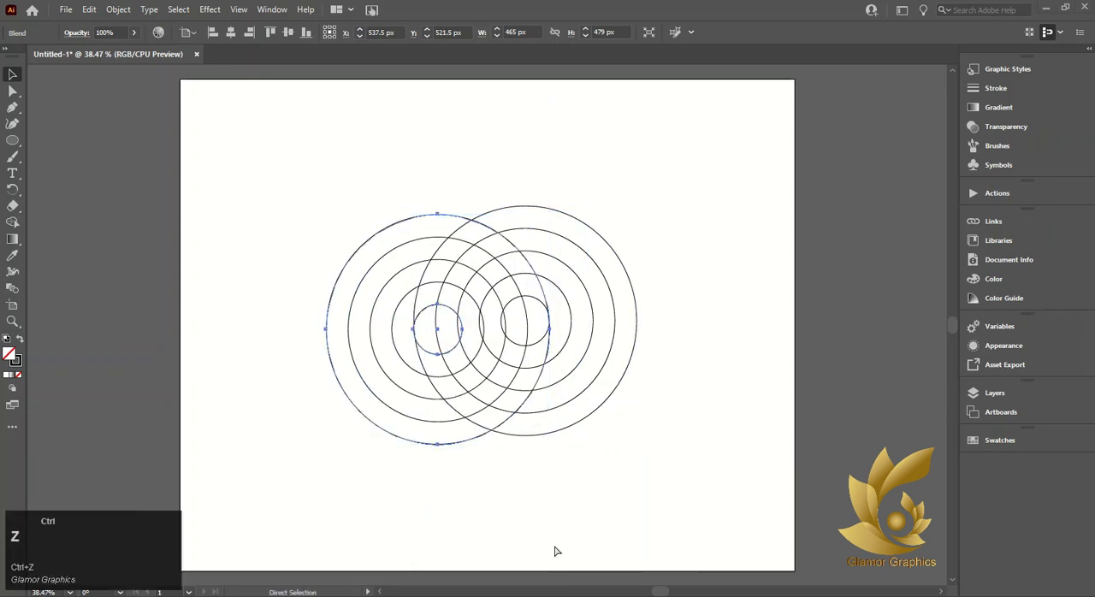
Apply Expand Appearance to the blend and move it about 15 px right and 24 px up
{"action": "left_click", "coordinate": [117, 10]}
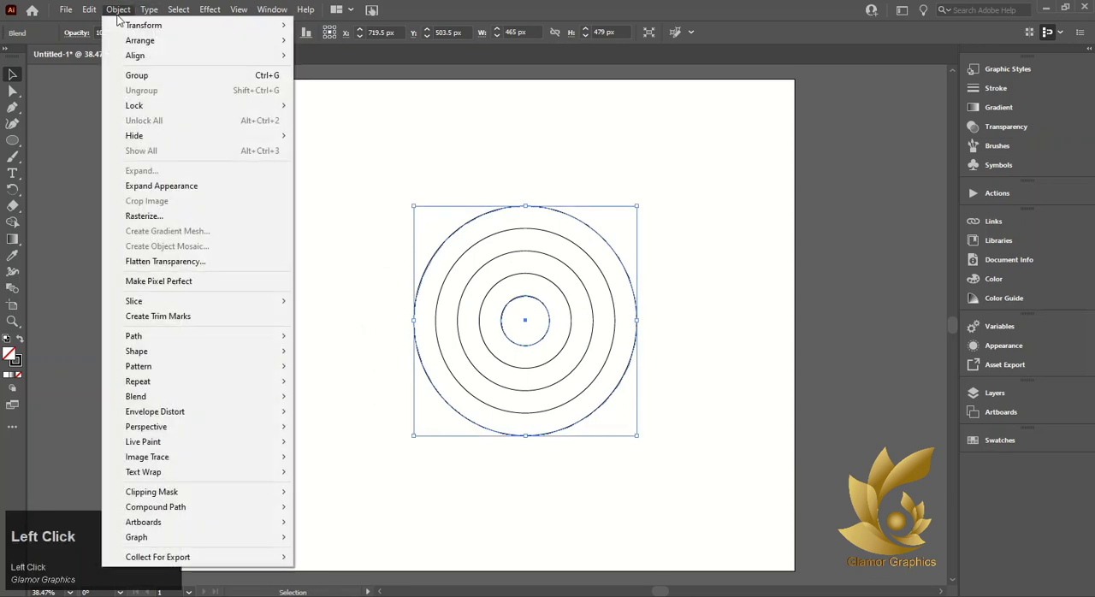
{"action": "left_click", "coordinate": [175, 183]}
{"action": "left_click", "coordinate": [246, 281]}
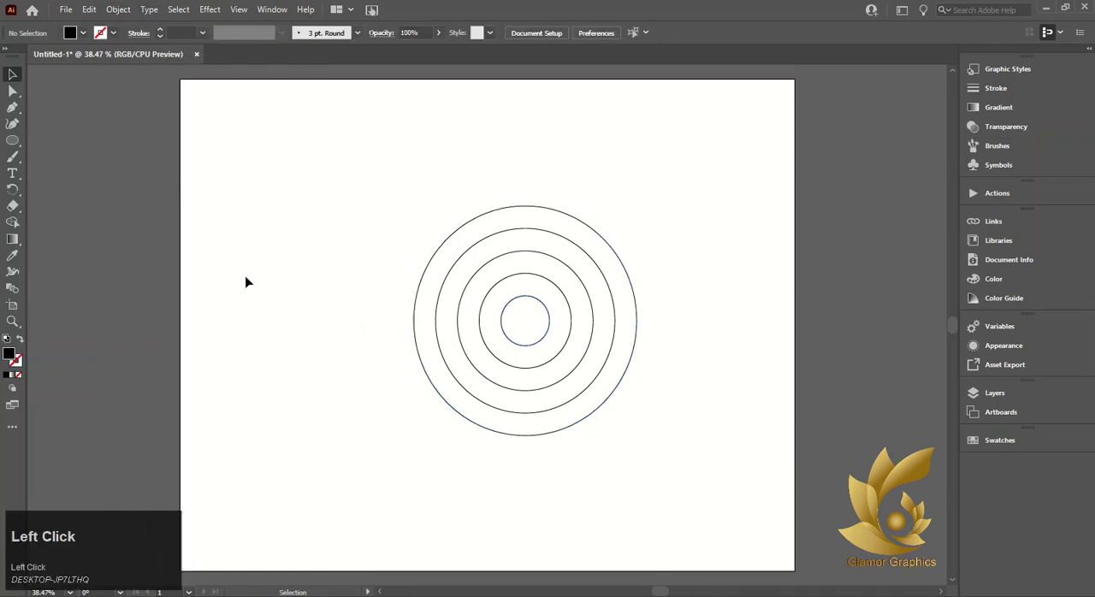
{"action": "mouse_move", "coordinate": [547, 310]}
{"action": "left_mouse_down"}
{"action": "mouse_move", "coordinate": [445, 313]}
{"action": "mouse_move", "coordinate": [550, 314]}
{"action": "left_mouse_up"}
{"action": "left_click", "coordinate": [550, 314]}
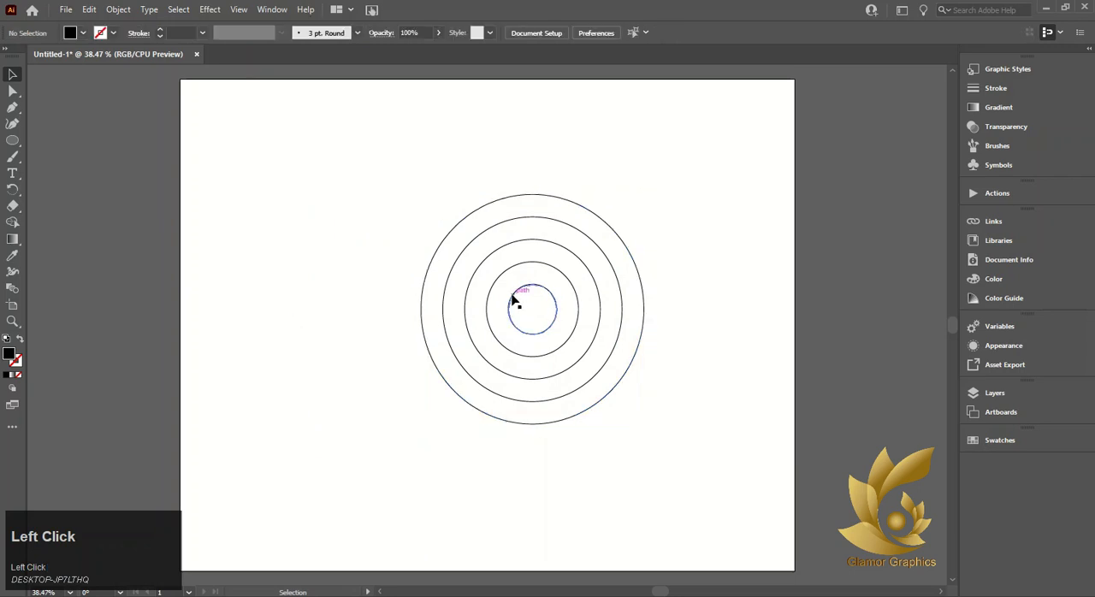
Duplicate the blend to the left, slightly lower, so its outer circle passes through the original's centre
{"action": "left_click", "coordinate": [514, 301]}
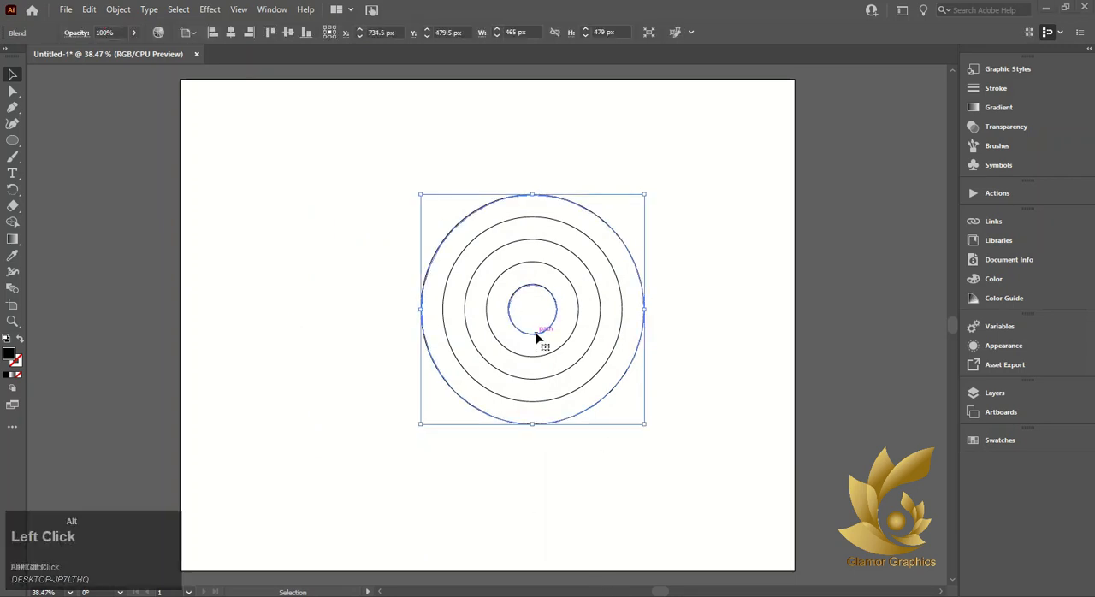
{"action": "left_click_drag", "start_coordinate": [539, 337], "coordinate": [458, 322]}
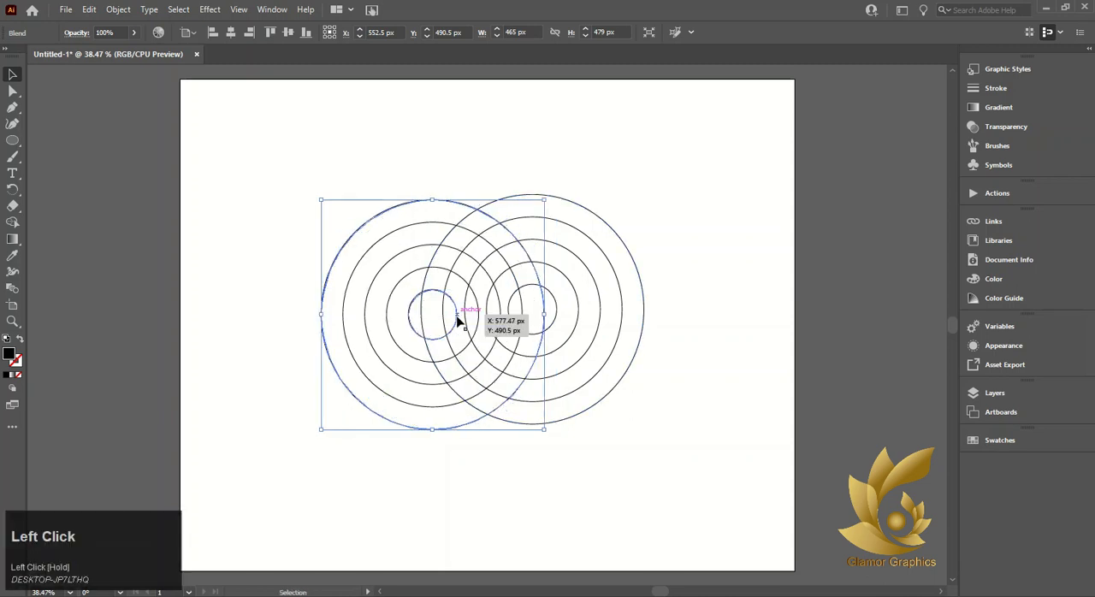
{"action": "mouse_move", "coordinate": [542, 325]}
{"action": "left_mouse_down"}
{"action": "mouse_move", "coordinate": [533, 318]}
{"action": "mouse_move", "coordinate": [538, 325]}
{"action": "left_mouse_up"}
{"action": "left_click", "coordinate": [548, 316]}
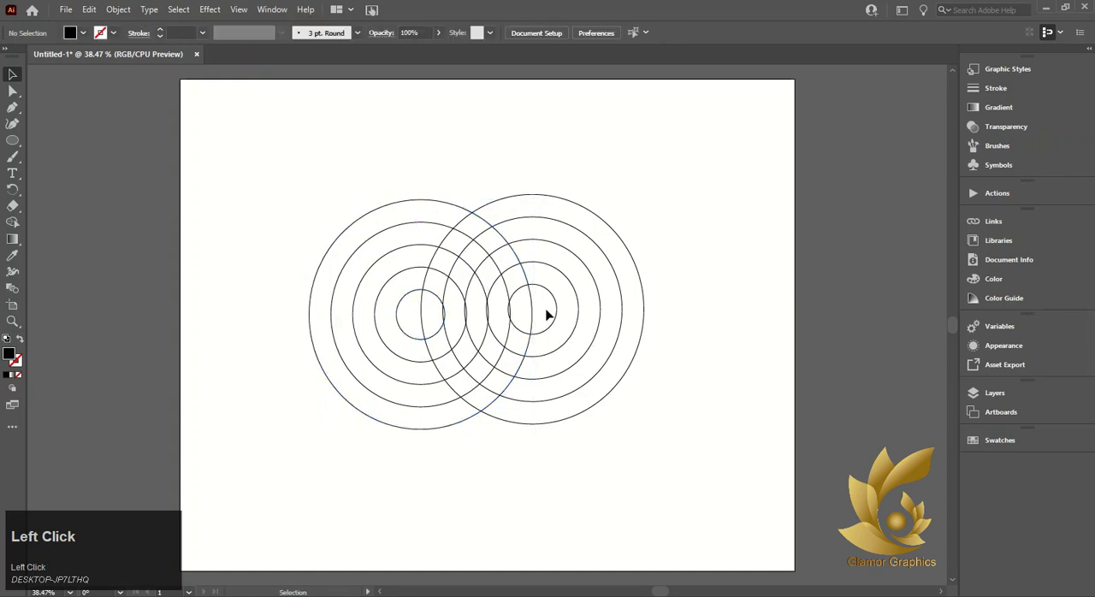
Duplicate the left blend upward so the three circle sets overlap in a triangular arrangement
{"action": "left_click", "coordinate": [560, 307]}
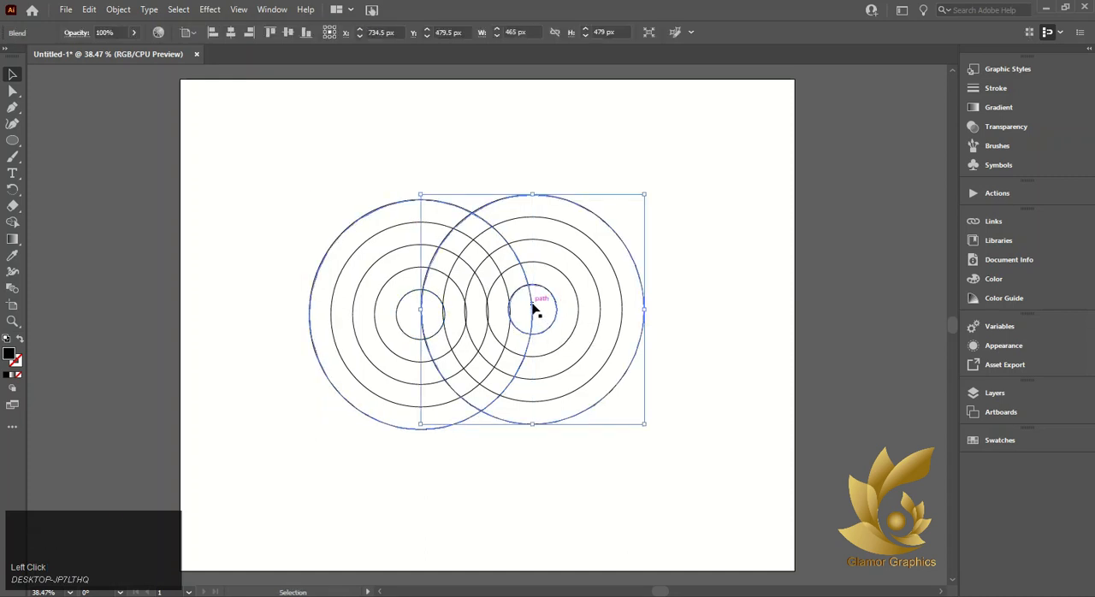
{"action": "left_click", "coordinate": [533, 309]}
{"action": "left_click_drag", "start_coordinate": [434, 340], "coordinate": [484, 237]}
{"action": "left_click", "coordinate": [269, 226]}
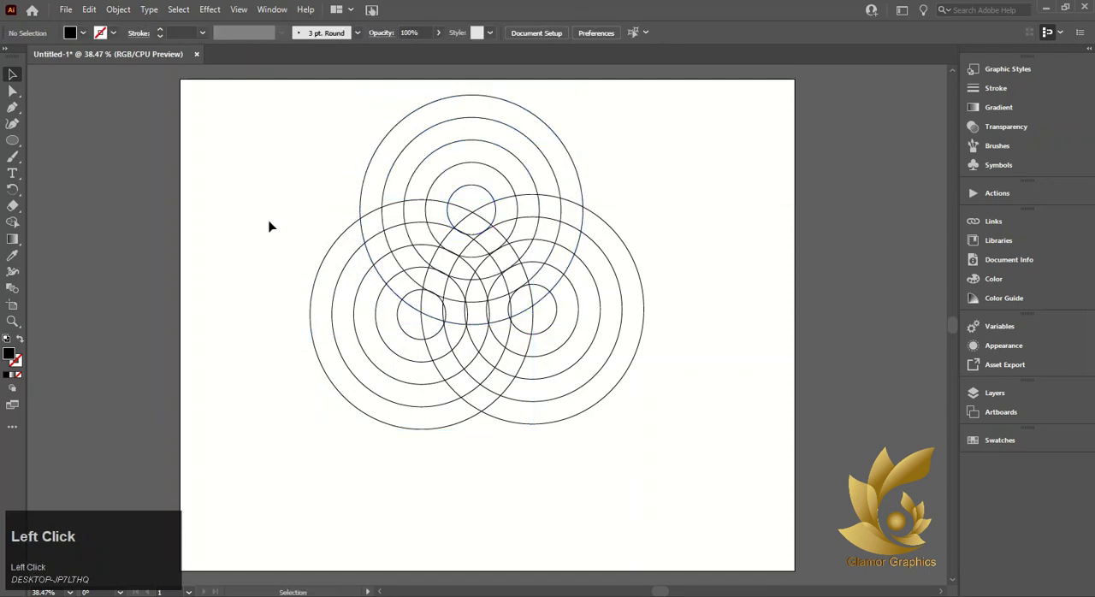
Select all three blends and move them together down to about X 657 px, Y 555.5 px
{"action": "left_click_drag", "start_coordinate": [298, 164], "coordinate": [604, 370]}
{"action": "left_click_drag", "start_coordinate": [477, 237], "coordinate": [494, 287]}
{"action": "scroll", "coordinate": [493, 299], "scroll_direction": "down", "scroll_amount": 1}
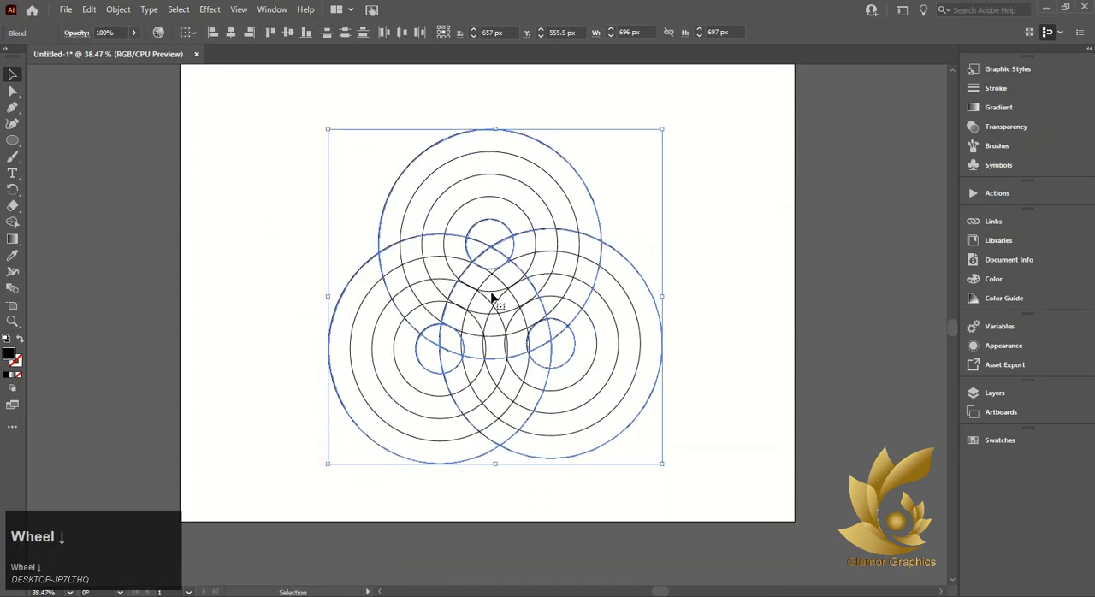
Try preparing the three blends for the Shape Builder tool with a white fill
{"action": "left_click", "coordinate": [12, 222]}
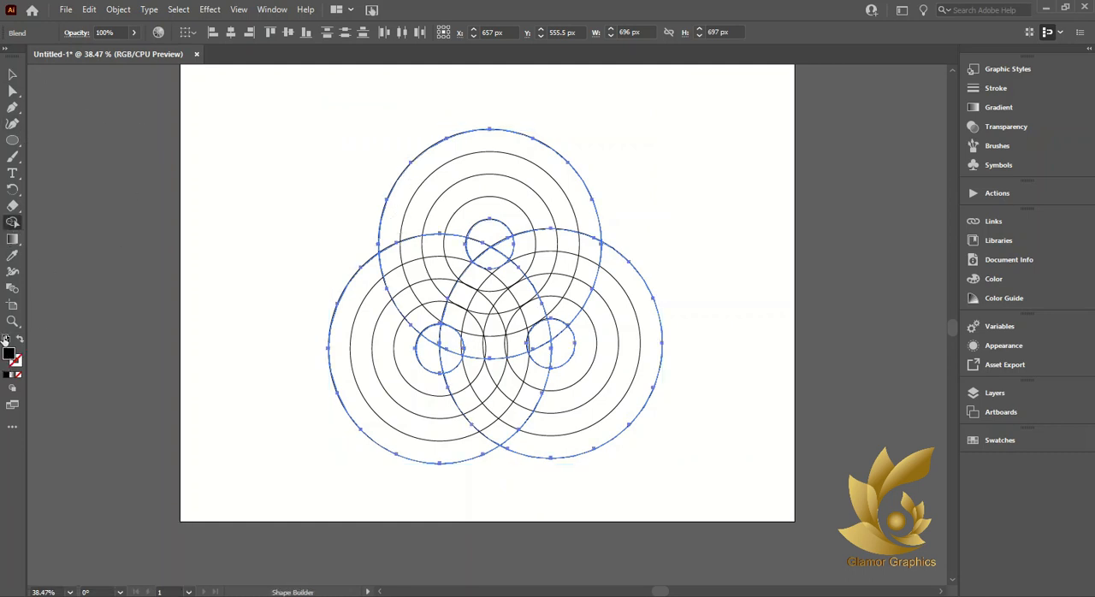
{"action": "left_click", "coordinate": [536, 595]}
{"action": "left_click", "coordinate": [10, 355]}
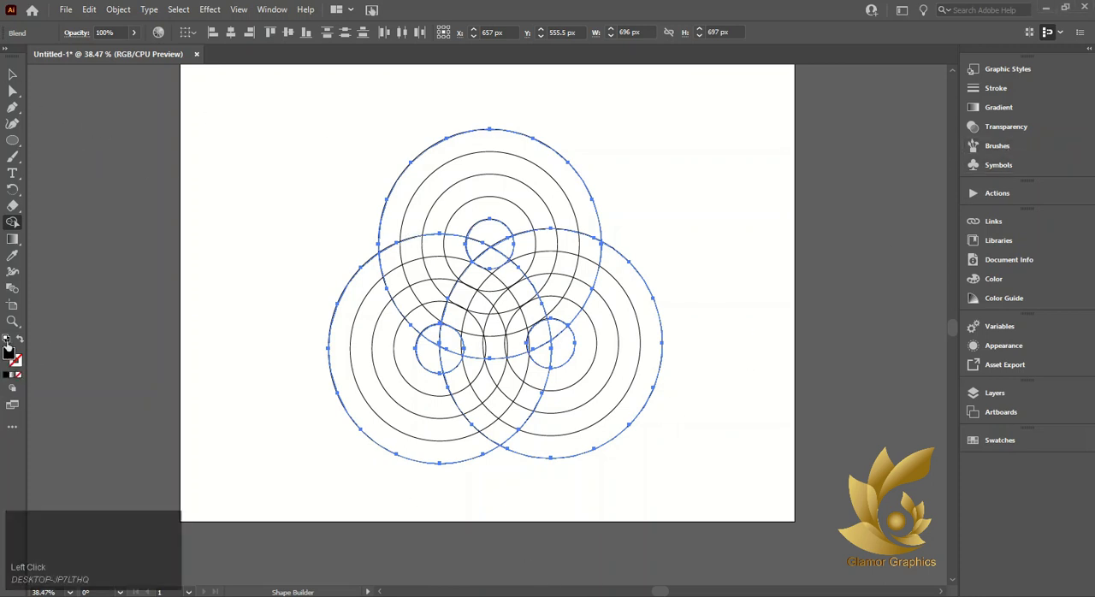
{"action": "double_click", "coordinate": [9, 356]}
{"action": "left_click", "coordinate": [692, 219]}
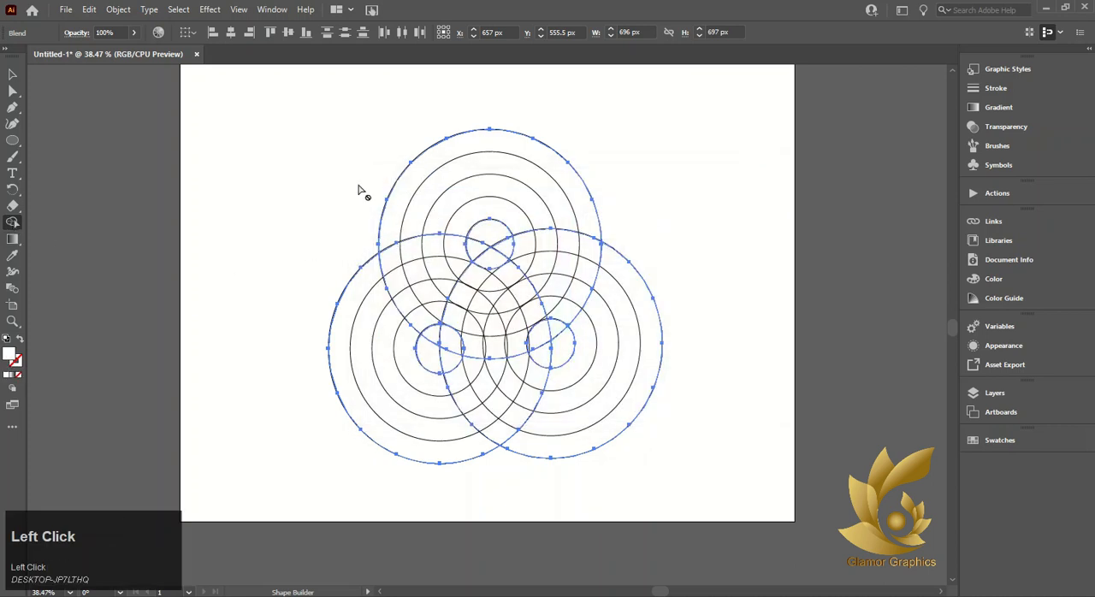
Try merging the outer ring segments around all three circle sets with Shape Builder
{"action": "key", "text": "ctrl+a"}
{"action": "left_click_drag", "start_coordinate": [394, 214], "coordinate": [407, 199]}
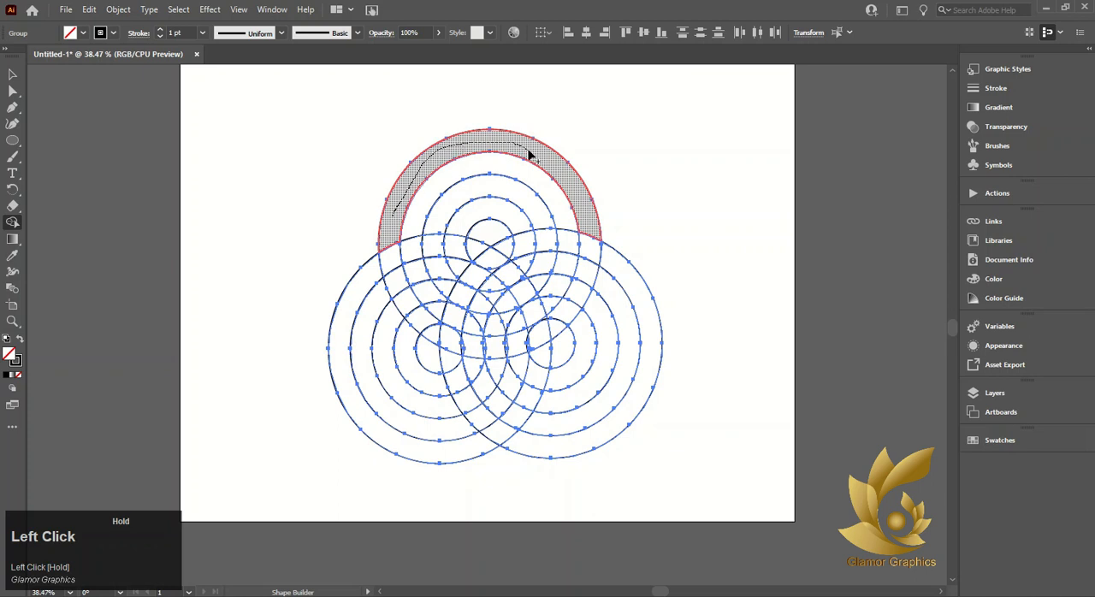
{"action": "left_click_drag", "start_coordinate": [592, 237], "coordinate": [614, 279]}
{"action": "mouse_move", "coordinate": [640, 313]}
{"action": "left_mouse_down"}
{"action": "mouse_move", "coordinate": [654, 352]}
{"action": "mouse_move", "coordinate": [448, 447]}
{"action": "left_mouse_up"}
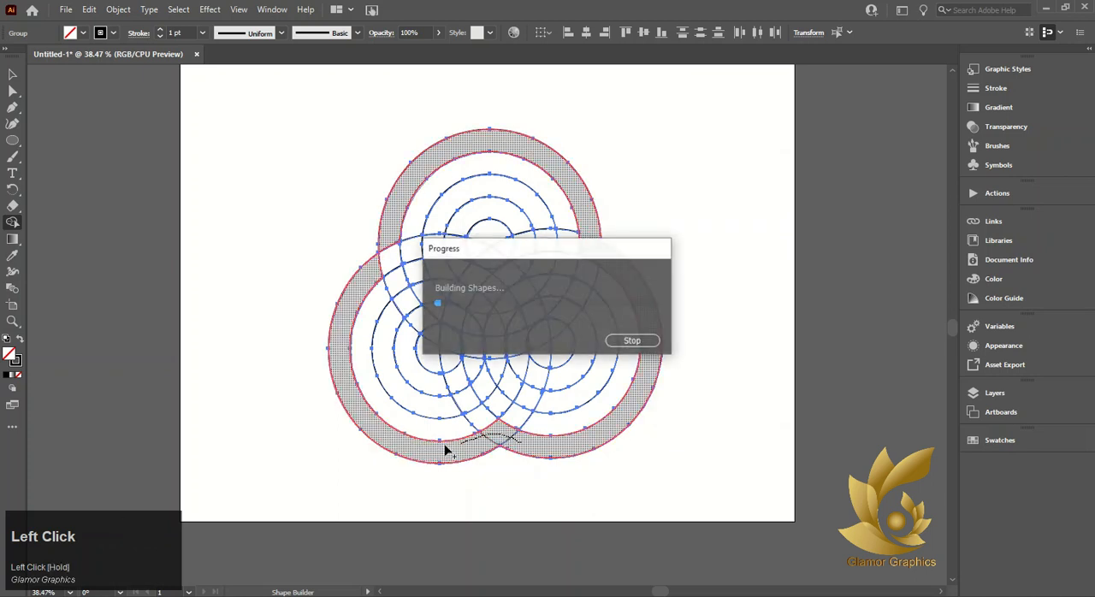
{"action": "left_click", "coordinate": [391, 244]}
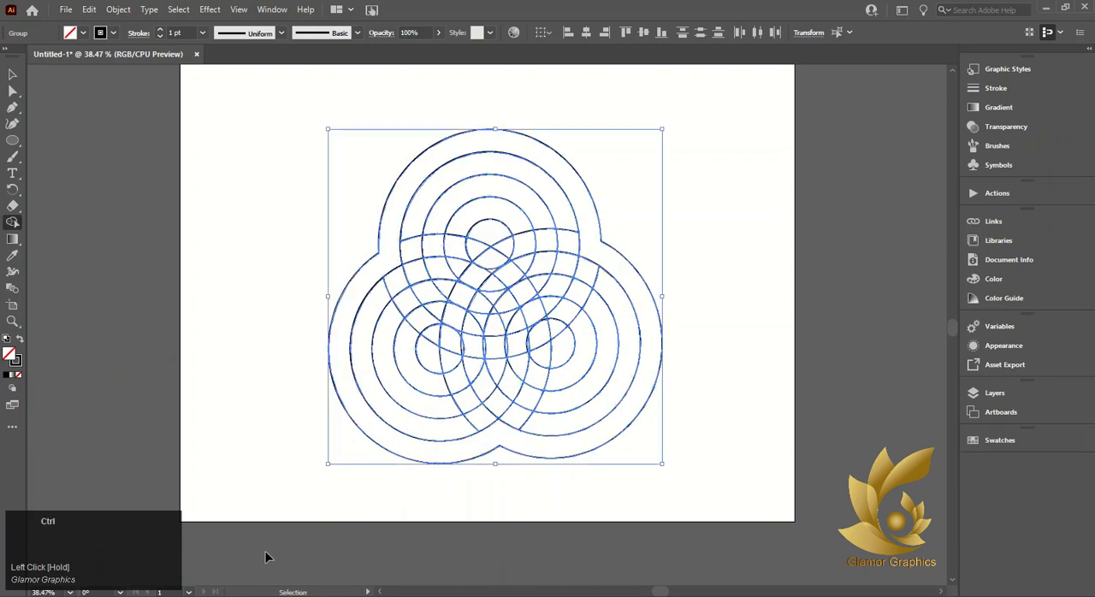
{"action": "key", "text": "ctrl+z"}
{"action": "key", "text": "ctrl+z"}
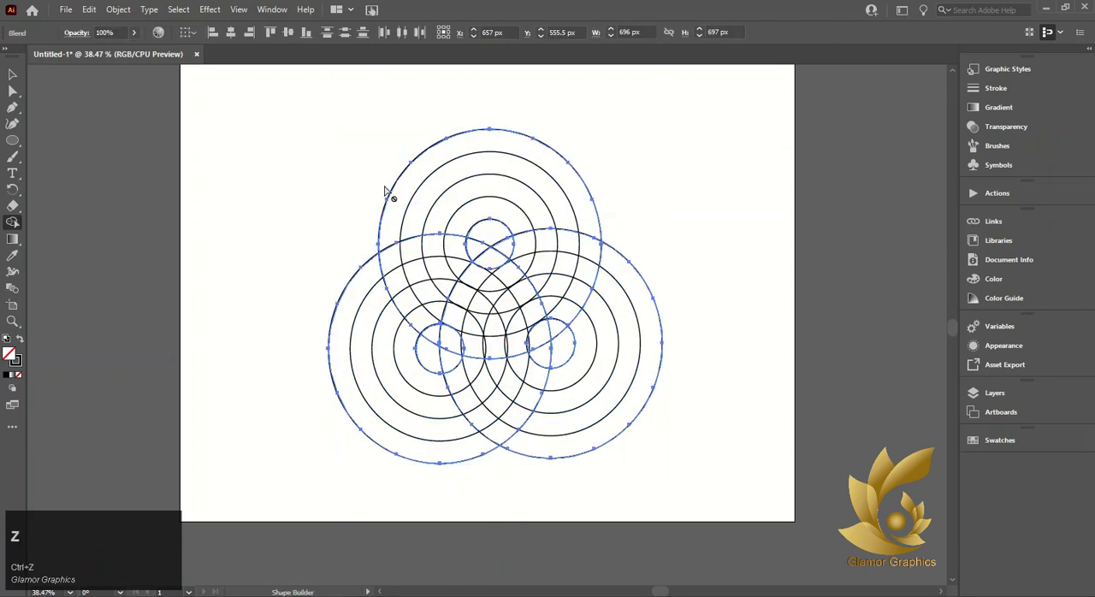
Expand the three blends with Object, Fill and Stroke included
{"action": "left_click", "coordinate": [12, 75]}
{"action": "left_click", "coordinate": [118, 9]}
{"action": "left_click", "coordinate": [137, 174]}
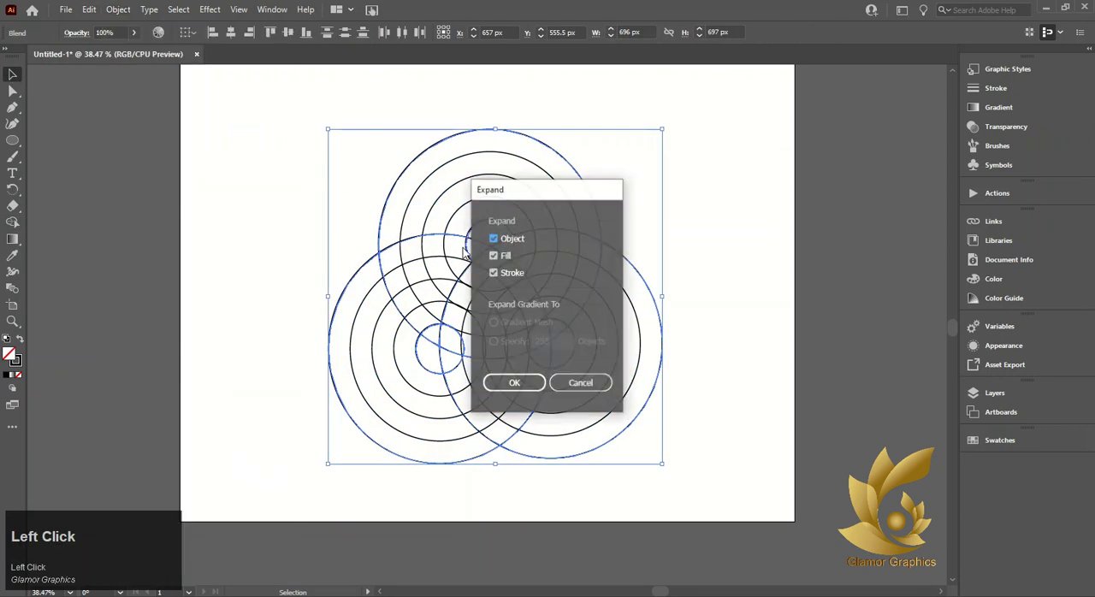
{"action": "left_click", "coordinate": [489, 387]}
With a black fill, use Shape Builder to merge the outer ring segments into bands curling inward to the three centre discs
{"action": "left_click", "coordinate": [12, 221]}
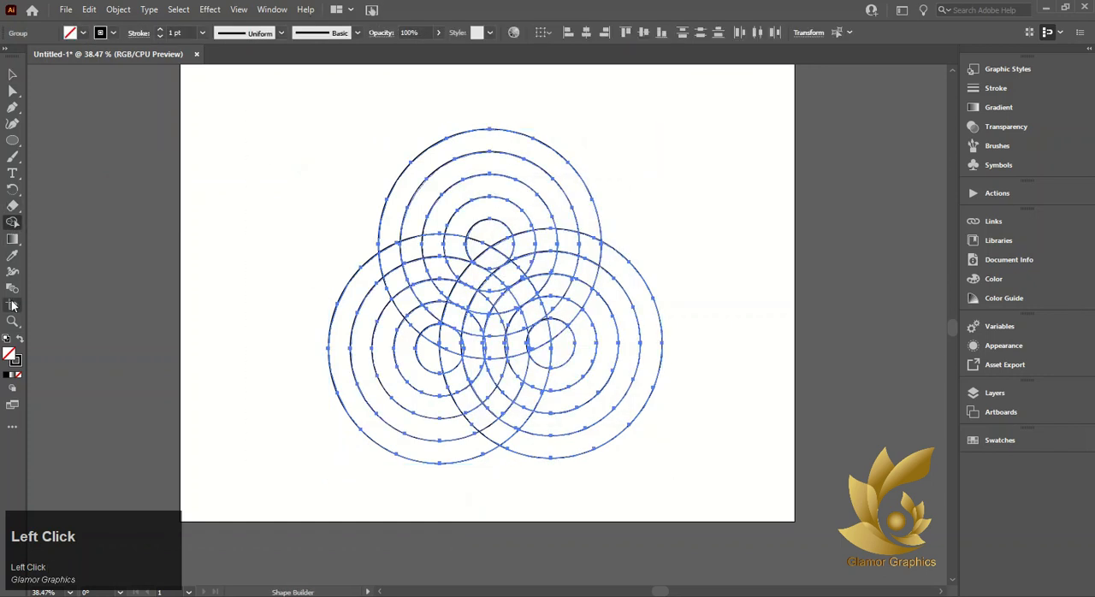
{"action": "left_click", "coordinate": [82, 33]}
{"action": "left_click", "coordinate": [36, 56]}
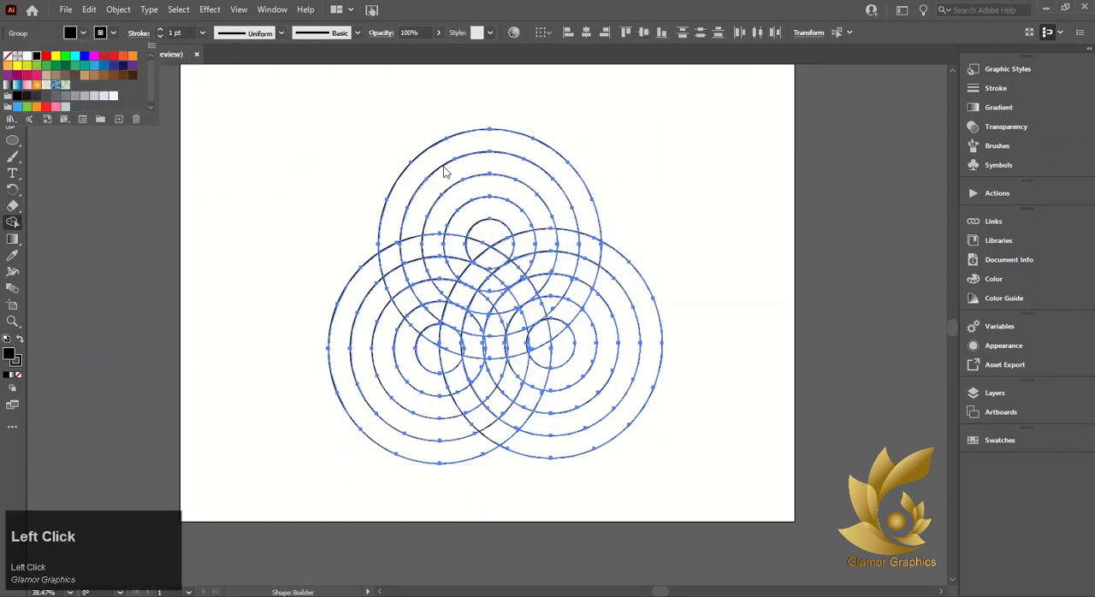
{"action": "left_click", "coordinate": [83, 32]}
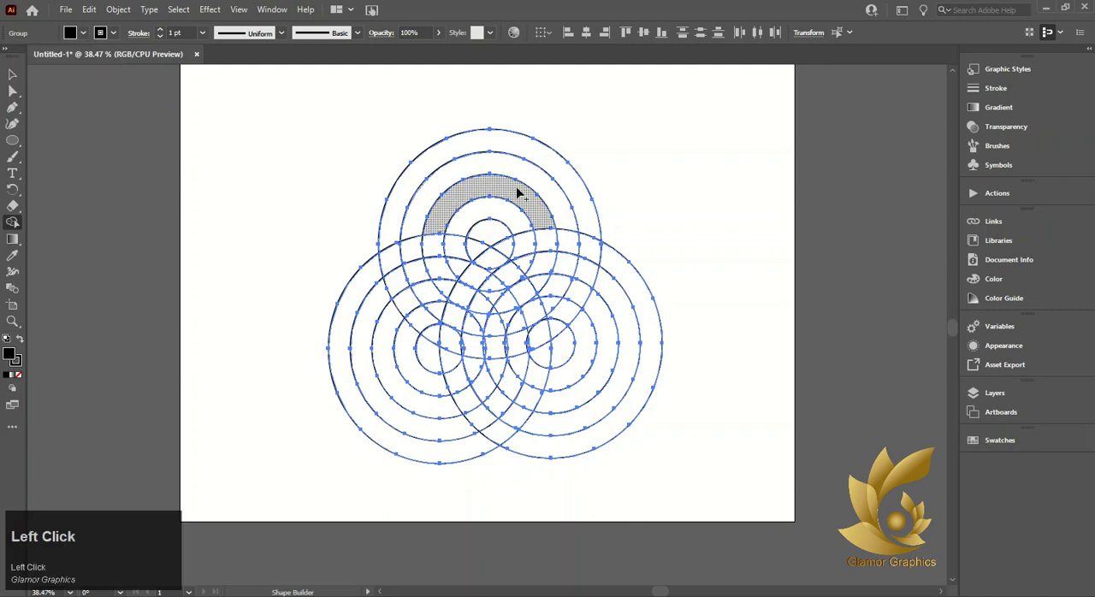
{"action": "mouse_move", "coordinate": [557, 169]}
{"action": "left_mouse_down"}
{"action": "mouse_move", "coordinate": [611, 274]}
{"action": "mouse_move", "coordinate": [641, 420]}
{"action": "mouse_move", "coordinate": [476, 451]}
{"action": "mouse_move", "coordinate": [351, 377]}
{"action": "left_mouse_up"}
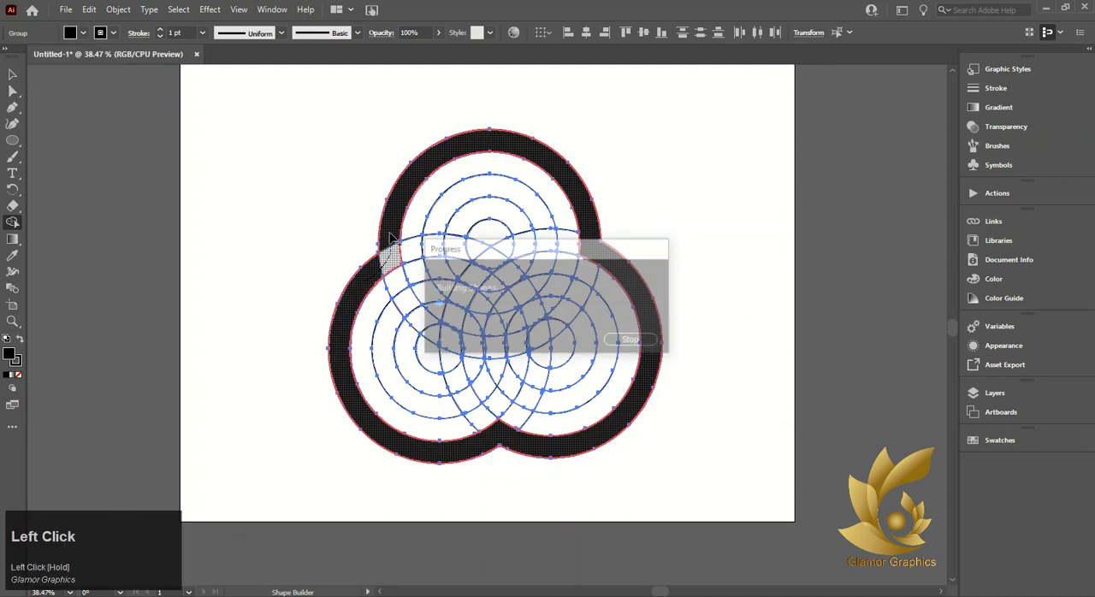
{"action": "left_click_drag", "start_coordinate": [395, 272], "coordinate": [440, 350]}
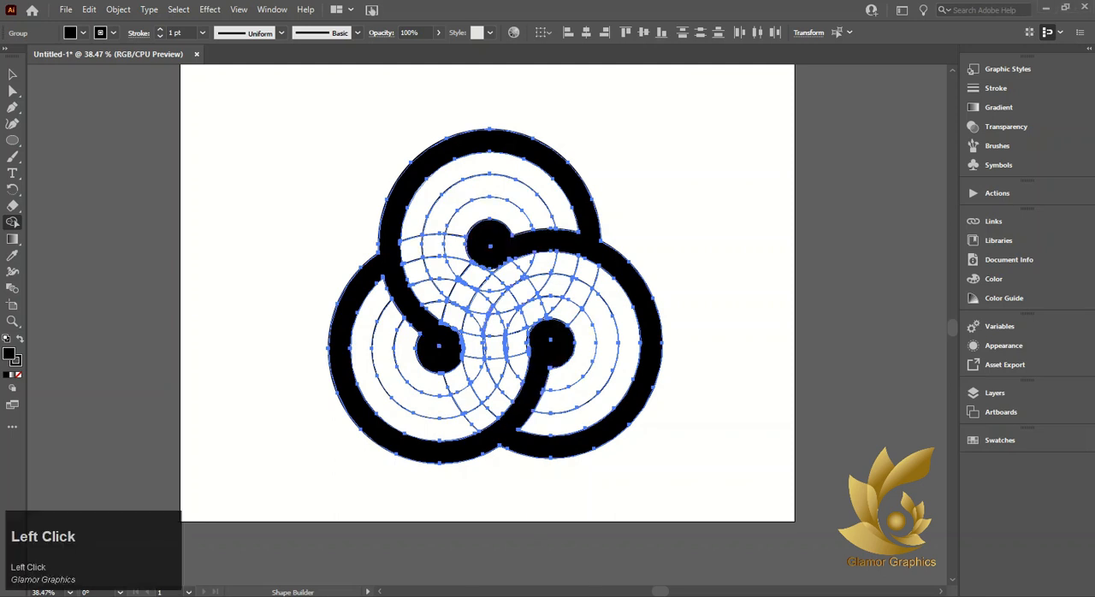
Use Shape Builder to merge the top circle's inner ring with the lower-left circle's inner ring into one curved black band
{"action": "mouse_move", "coordinate": [514, 185]}
{"action": "left_mouse_down"}
{"action": "mouse_move", "coordinate": [533, 196]}
{"action": "mouse_move", "coordinate": [545, 229]}
{"action": "left_mouse_up"}
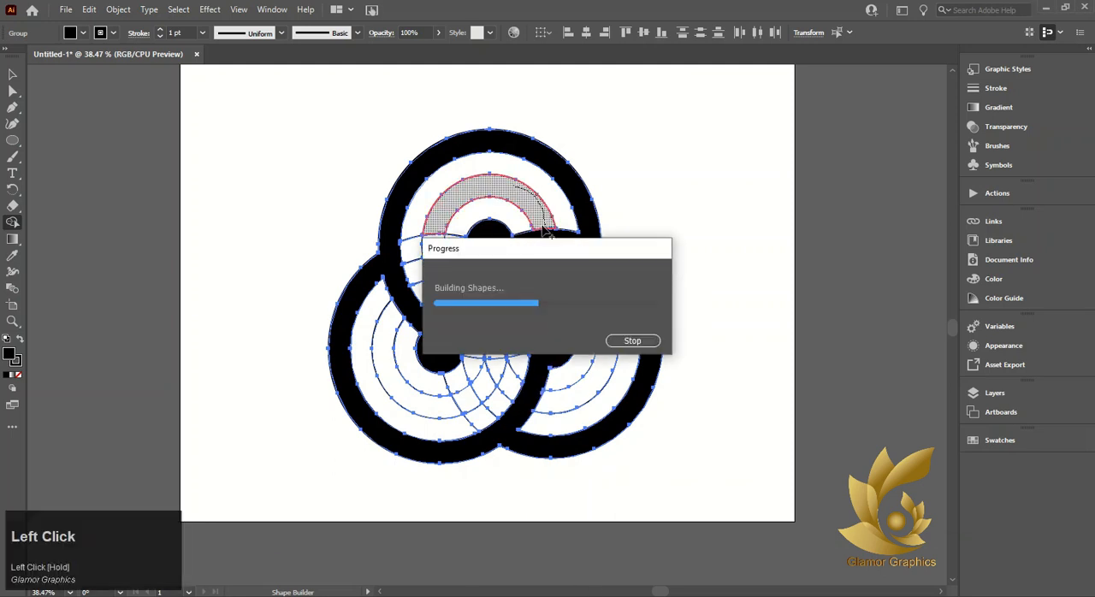
{"action": "left_click_drag", "start_coordinate": [424, 237], "coordinate": [439, 231]}
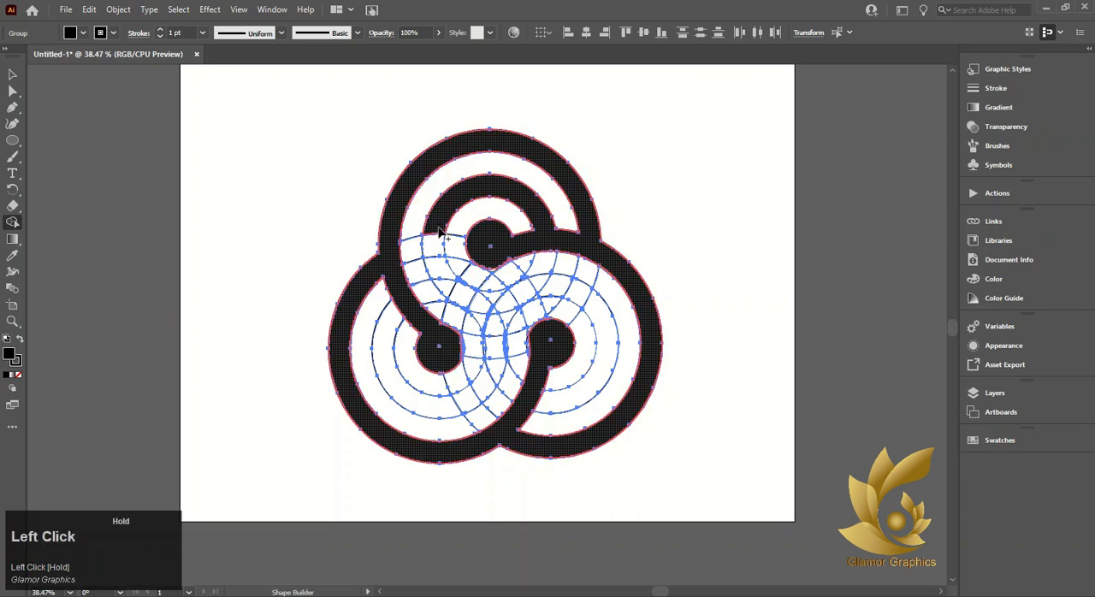
{"action": "left_click_drag", "start_coordinate": [487, 303], "coordinate": [486, 302]}
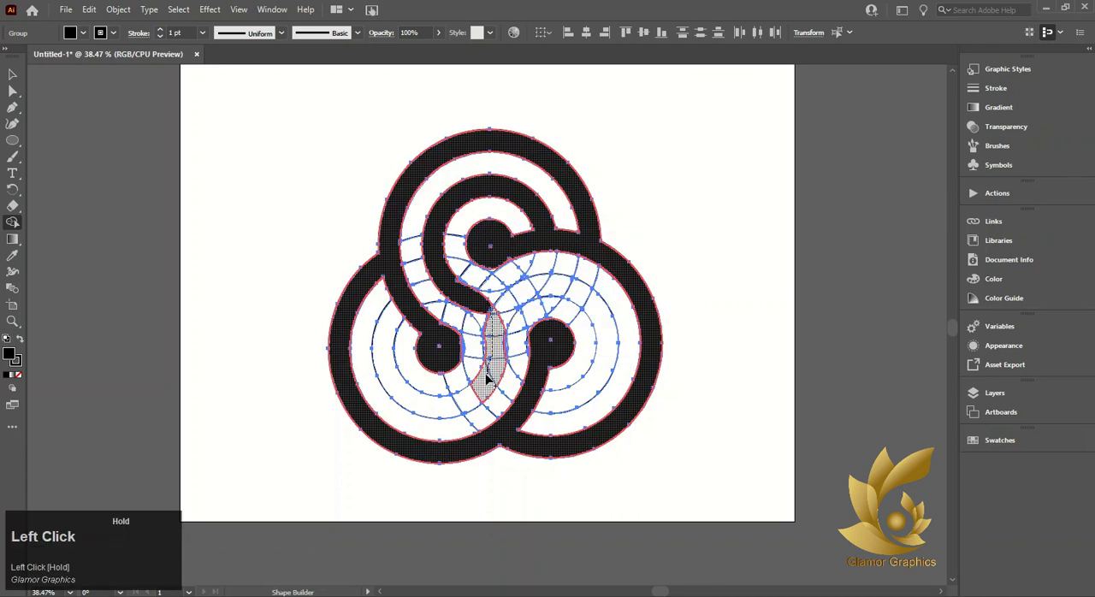
{"action": "mouse_move", "coordinate": [487, 377]}
{"action": "left_mouse_down"}
{"action": "mouse_move", "coordinate": [466, 399]}
{"action": "mouse_move", "coordinate": [399, 404]}
{"action": "left_mouse_up"}
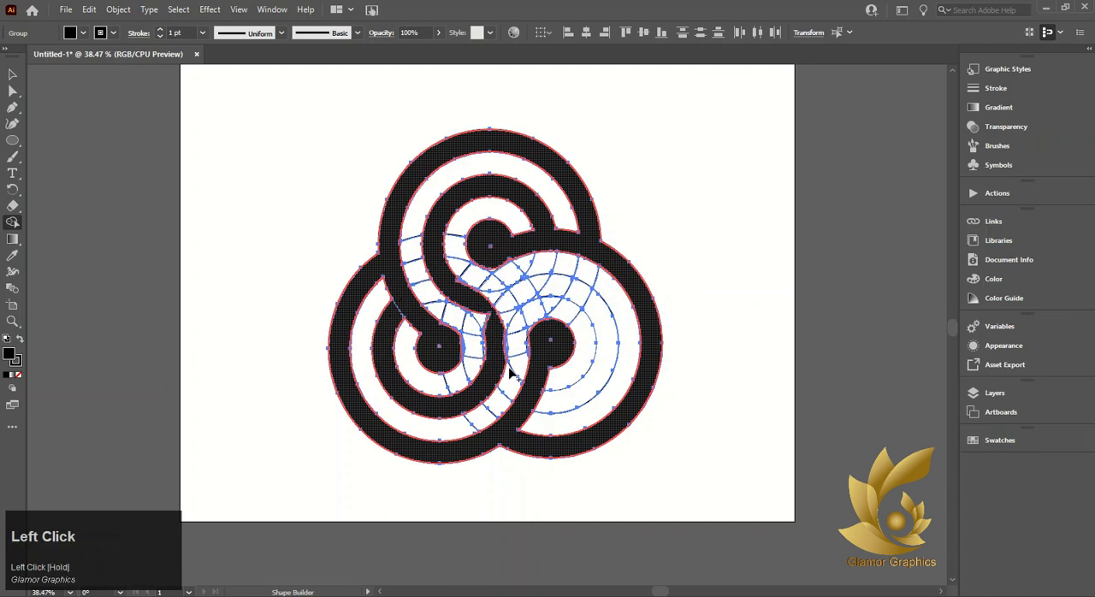
{"action": "left_click_drag", "start_coordinate": [478, 314], "coordinate": [488, 327]}
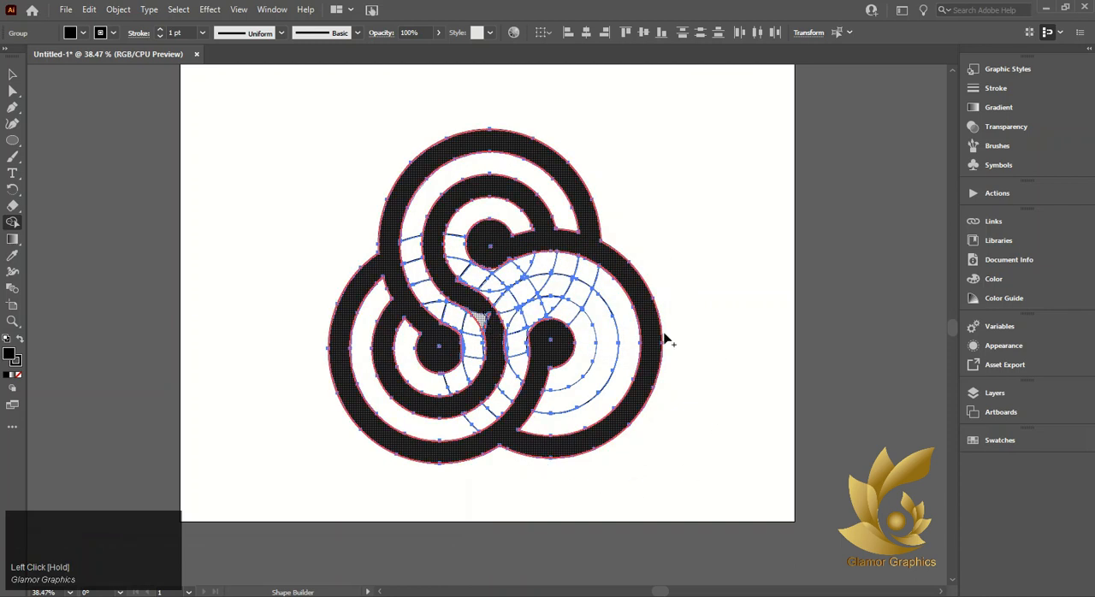
{"action": "left_click_drag", "start_coordinate": [666, 340], "coordinate": [656, 343]}
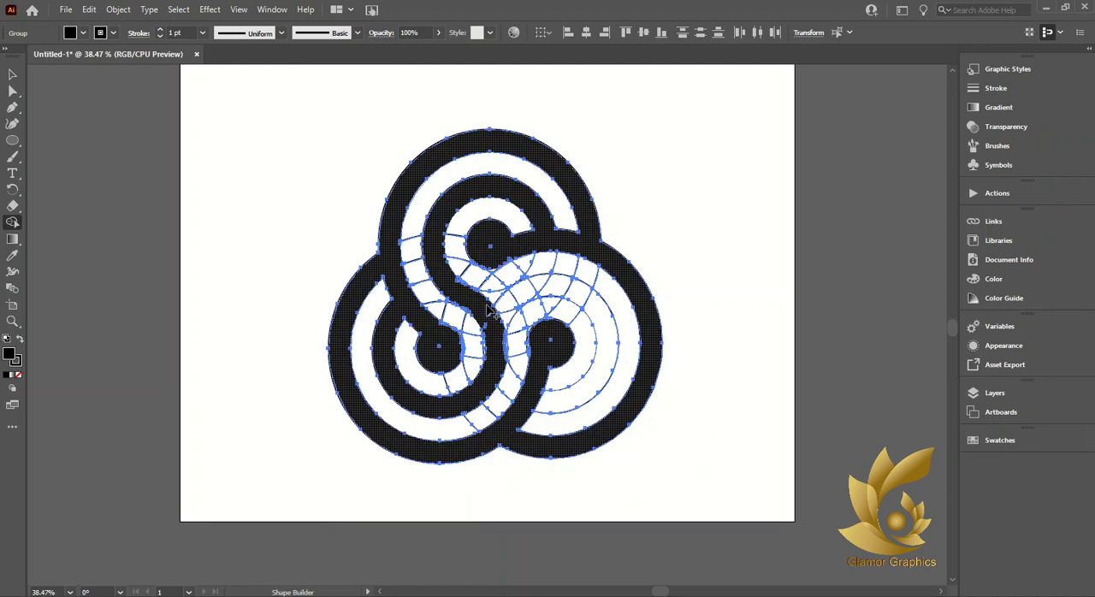
Extend the merged band at the logo's centre around the lower-right circle's inner ring with Shape Builder
{"action": "left_click_drag", "start_coordinate": [489, 300], "coordinate": [509, 306]}
{"action": "mouse_move", "coordinate": [585, 296]}
{"action": "left_mouse_down"}
{"action": "mouse_move", "coordinate": [599, 313]}
{"action": "mouse_move", "coordinate": [590, 402]}
{"action": "left_mouse_up"}
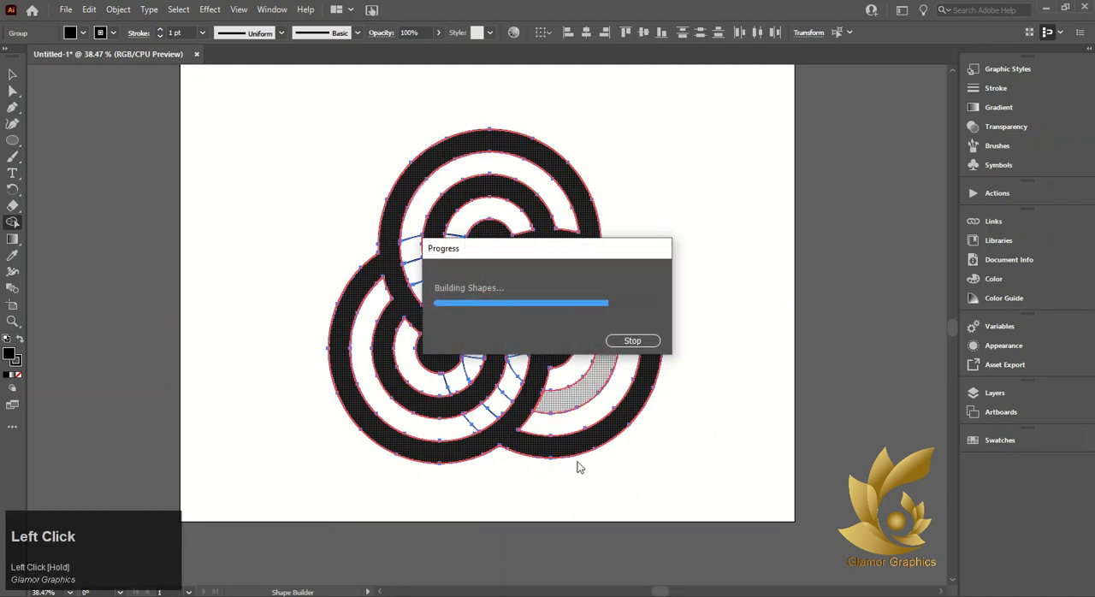
{"action": "left_click", "coordinate": [552, 406]}
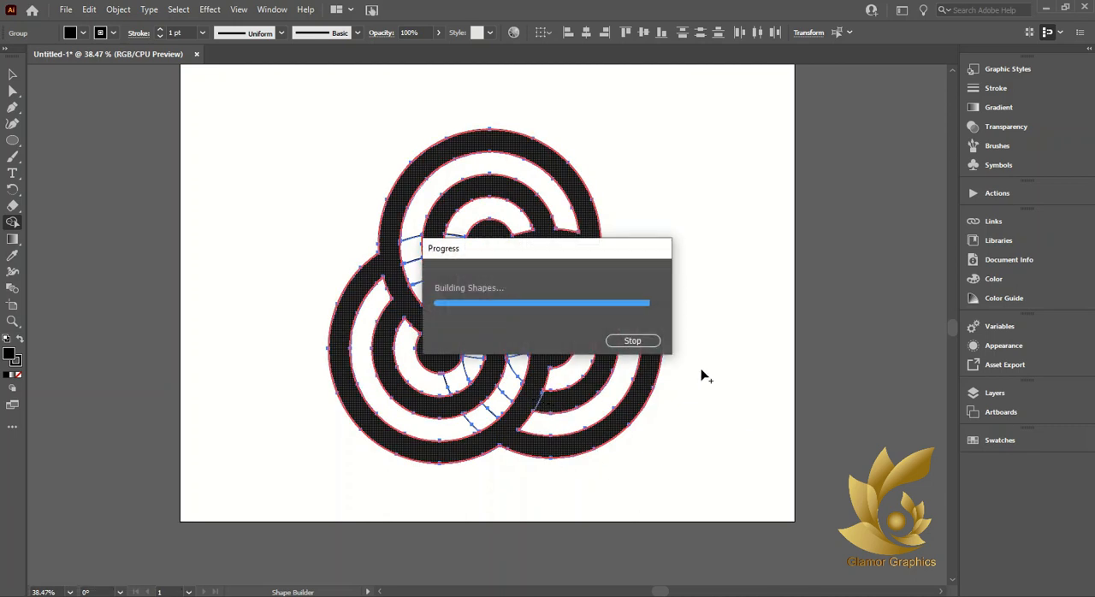
Merge the small leftover slivers along the lower edge of the top disc into the black shape with Shape Builder
{"action": "key", "text": "alt"}
{"action": "scroll", "coordinate": [483, 250], "scroll_direction": "up", "scroll_amount": 7}
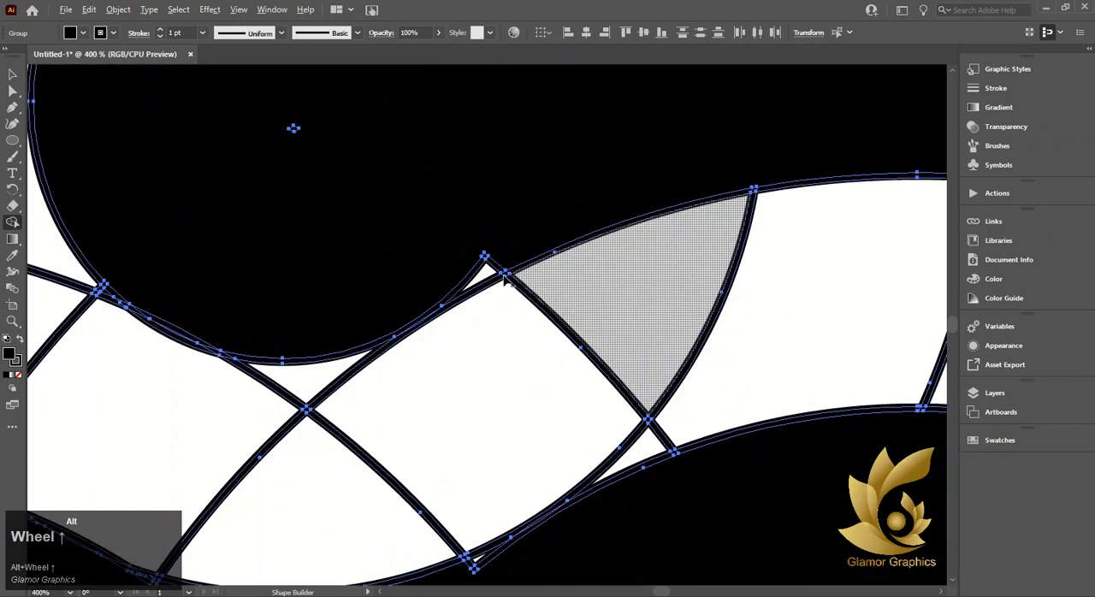
{"action": "left_click", "coordinate": [506, 279]}
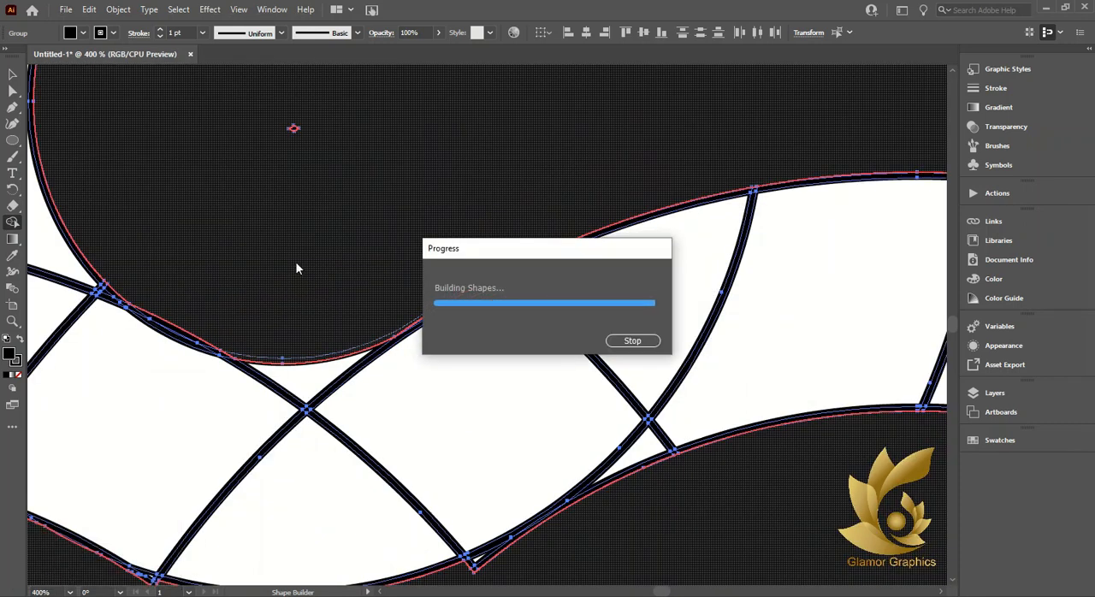
{"action": "mouse_move", "coordinate": [176, 319]}
{"action": "left_mouse_down"}
{"action": "mouse_move", "coordinate": [184, 340]}
{"action": "mouse_move", "coordinate": [213, 351]}
{"action": "mouse_move", "coordinate": [178, 279]}
{"action": "left_mouse_up"}
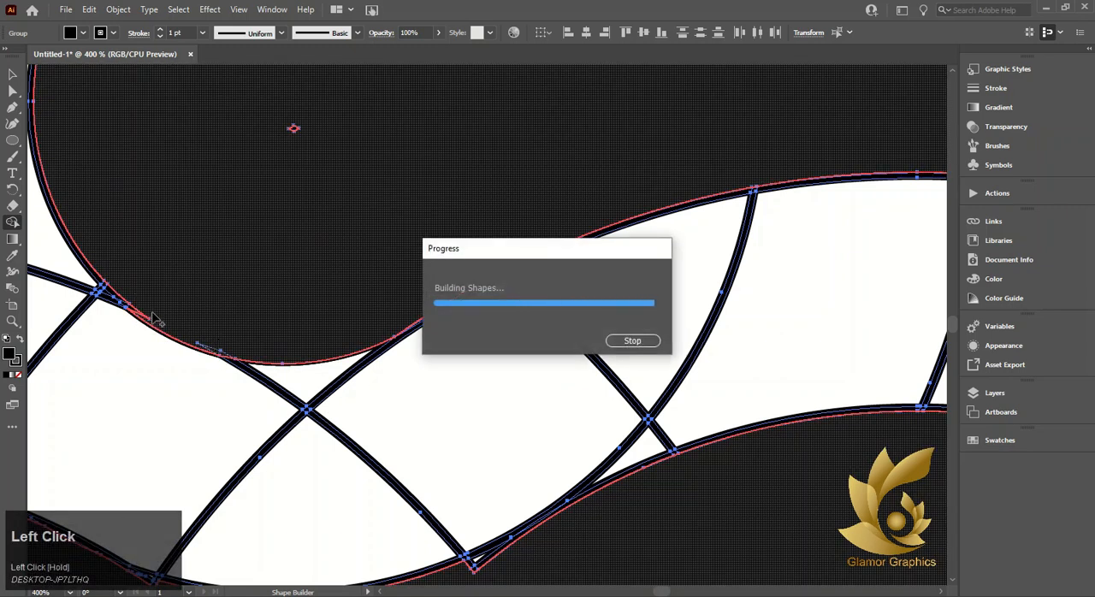
{"action": "left_click_drag", "start_coordinate": [144, 312], "coordinate": [183, 284]}
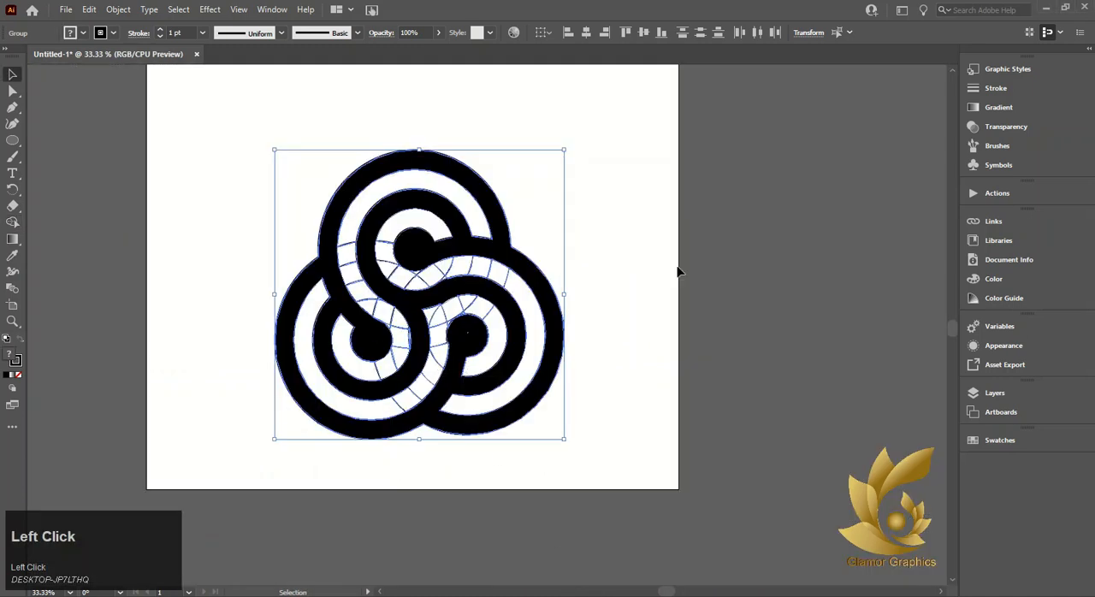
Separate the merged black shape from the leftover outlines by moving its group aside and ungrouping it
{"action": "left_click", "coordinate": [677, 271]}
{"action": "right_click", "coordinate": [415, 331]}
{"action": "left_click", "coordinate": [395, 399]}
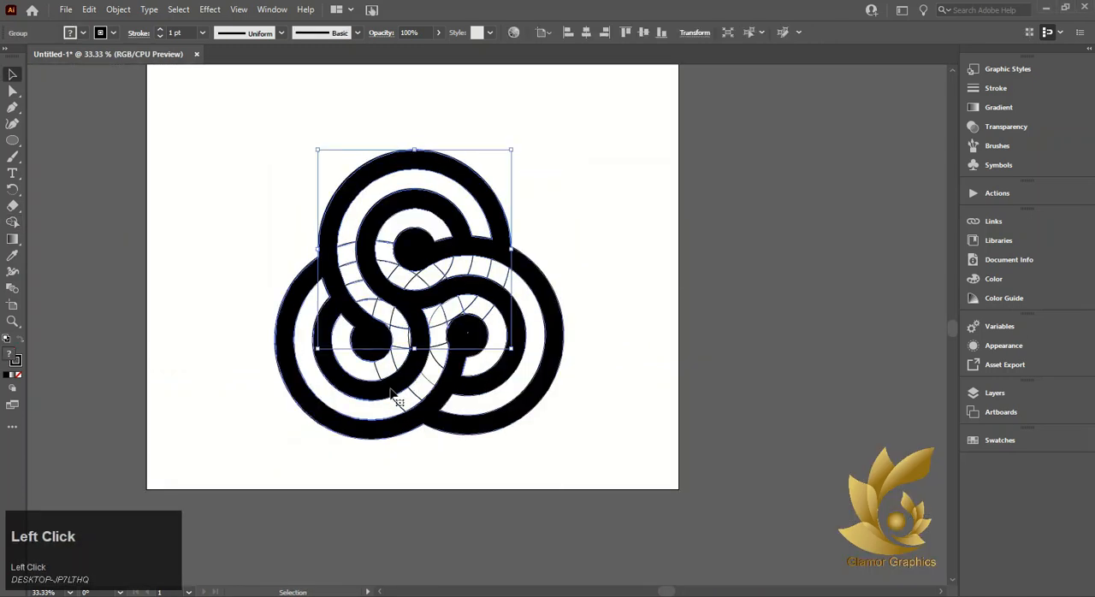
{"action": "left_click_drag", "start_coordinate": [395, 399], "coordinate": [698, 398]}
{"action": "right_click", "coordinate": [697, 402]}
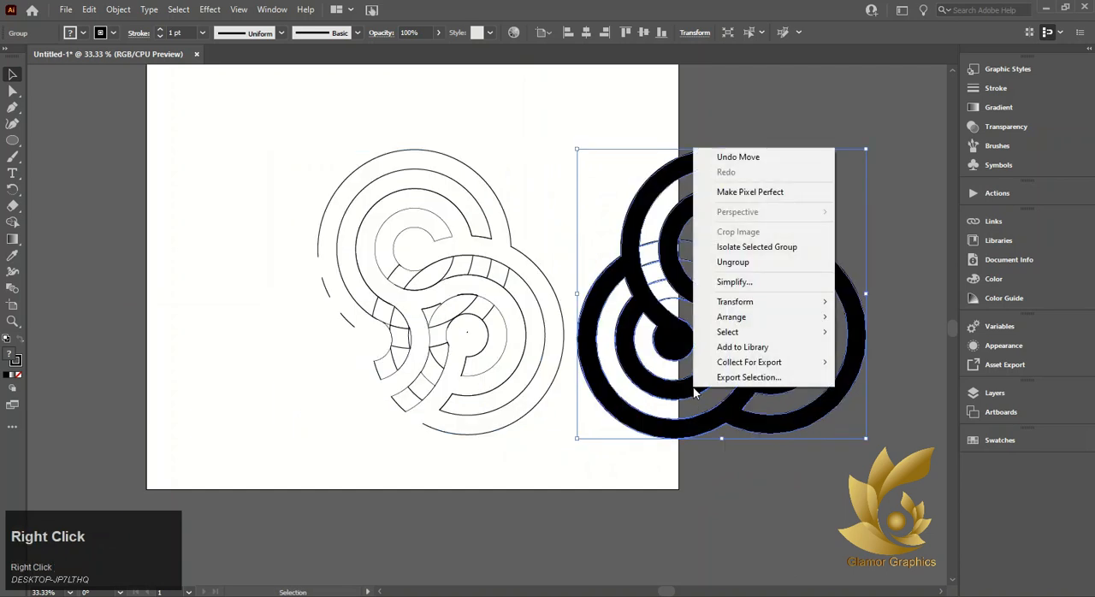
{"action": "left_click", "coordinate": [752, 262]}
Move the merged black shape to the other side of the artboard and delete all the leftover outlines
{"action": "left_click_drag", "start_coordinate": [663, 431], "coordinate": [182, 389]}
{"action": "left_click_drag", "start_coordinate": [345, 142], "coordinate": [785, 516]}
{"action": "key", "text": "Delete"}
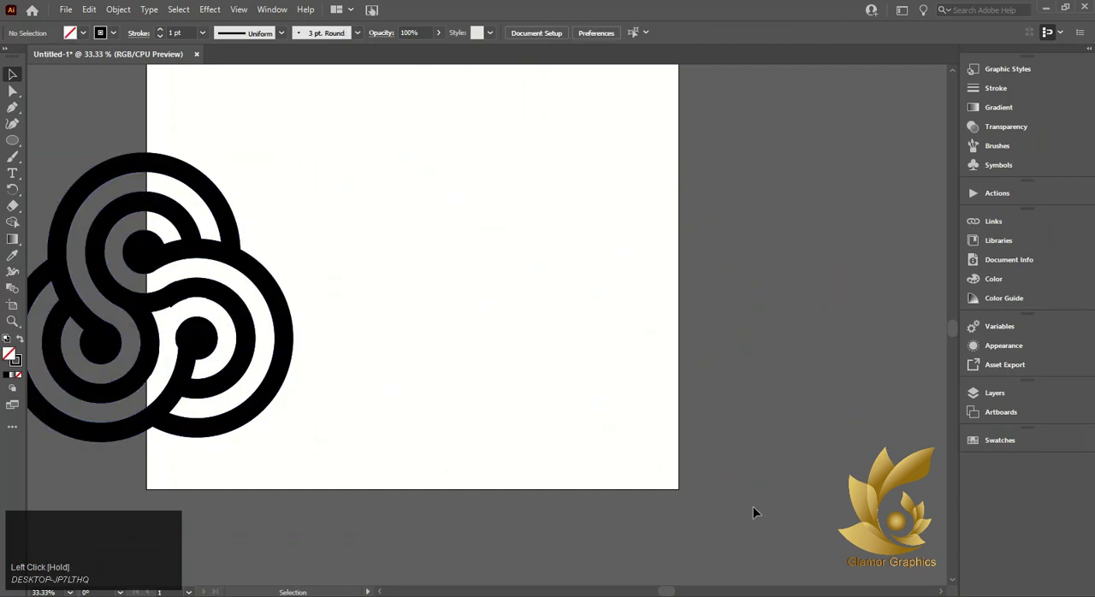
Move the black logo back onto the artboard and remove its stroke, keeping the black fill
{"action": "left_click_drag", "start_coordinate": [226, 343], "coordinate": [432, 319]}
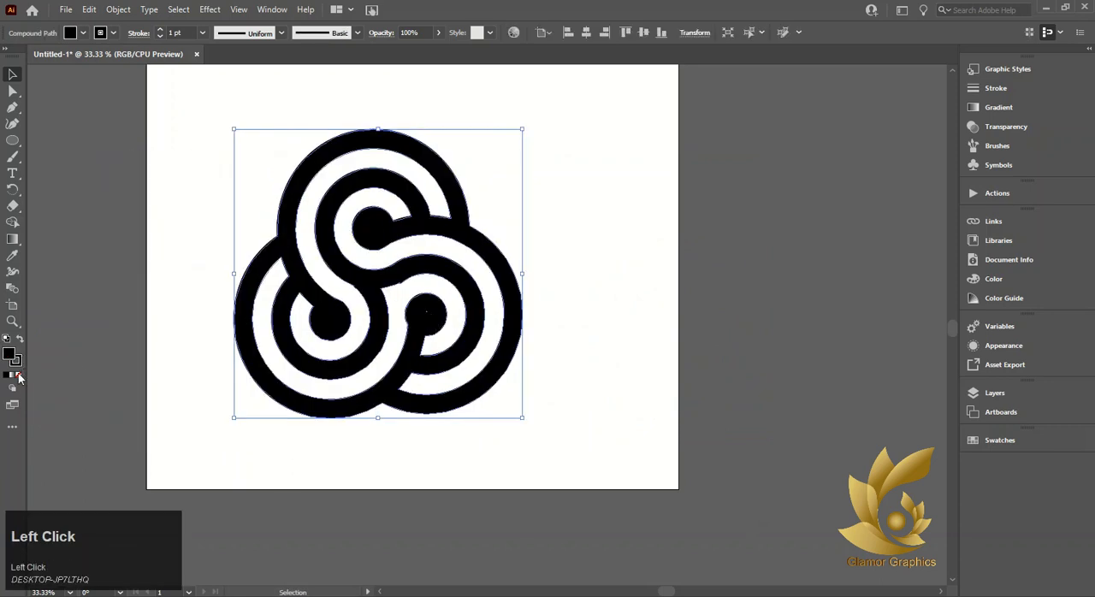
{"action": "left_click", "coordinate": [19, 376]}
{"action": "left_click", "coordinate": [6, 375]}
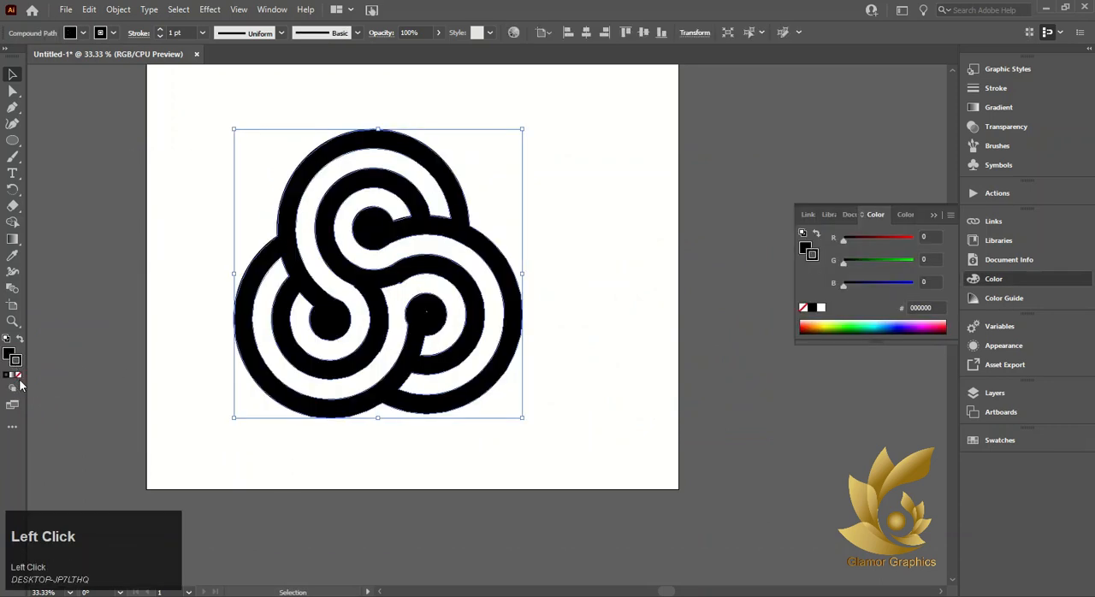
{"action": "left_click", "coordinate": [19, 377]}
Draw a black rectangle covering the whole artboard and send it to the back
{"action": "scroll", "coordinate": [392, 350], "scroll_direction": "up", "scroll_amount": 3}
{"action": "right_click", "coordinate": [9, 142]}
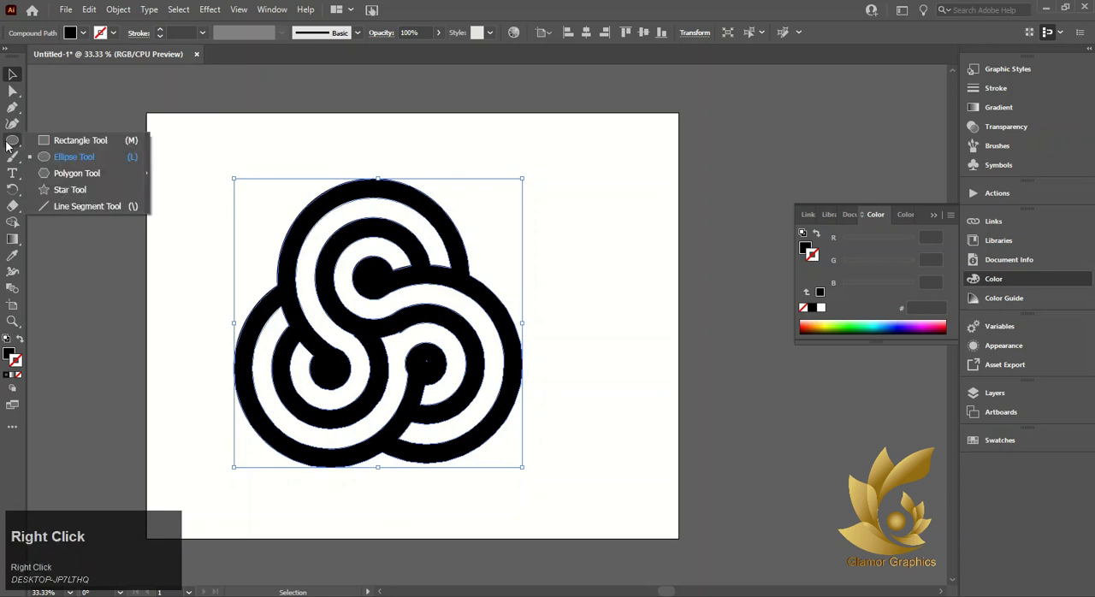
{"action": "left_click", "coordinate": [81, 140]}
{"action": "left_click_drag", "start_coordinate": [147, 113], "coordinate": [678, 538]}
{"action": "left_click", "coordinate": [11, 77]}
{"action": "right_click", "coordinate": [427, 247]}
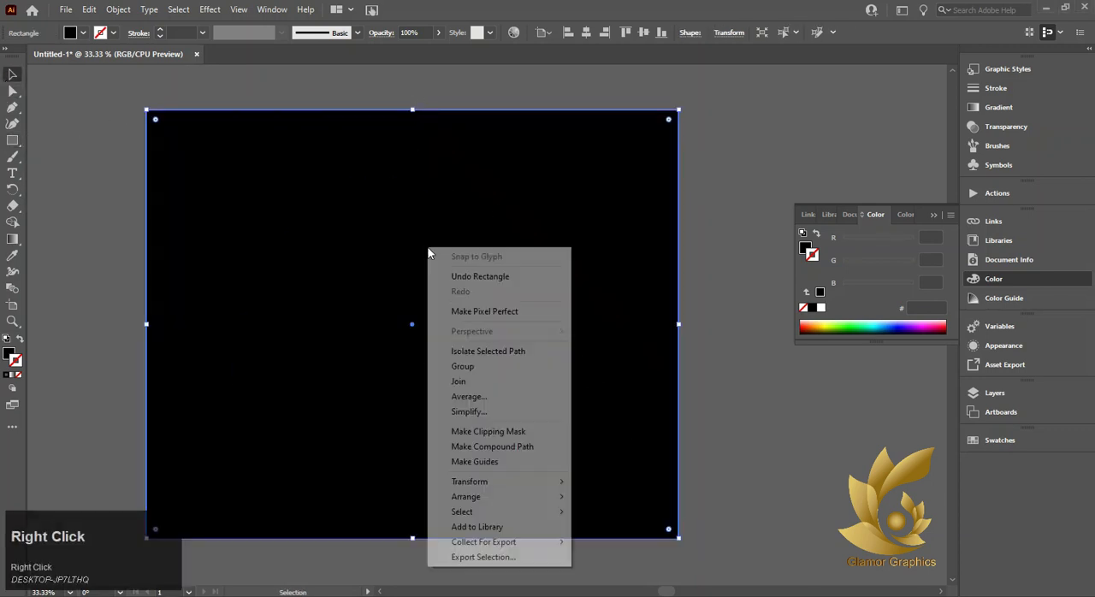
{"action": "left_click", "coordinate": [507, 500]}
{"action": "left_click", "coordinate": [615, 541]}
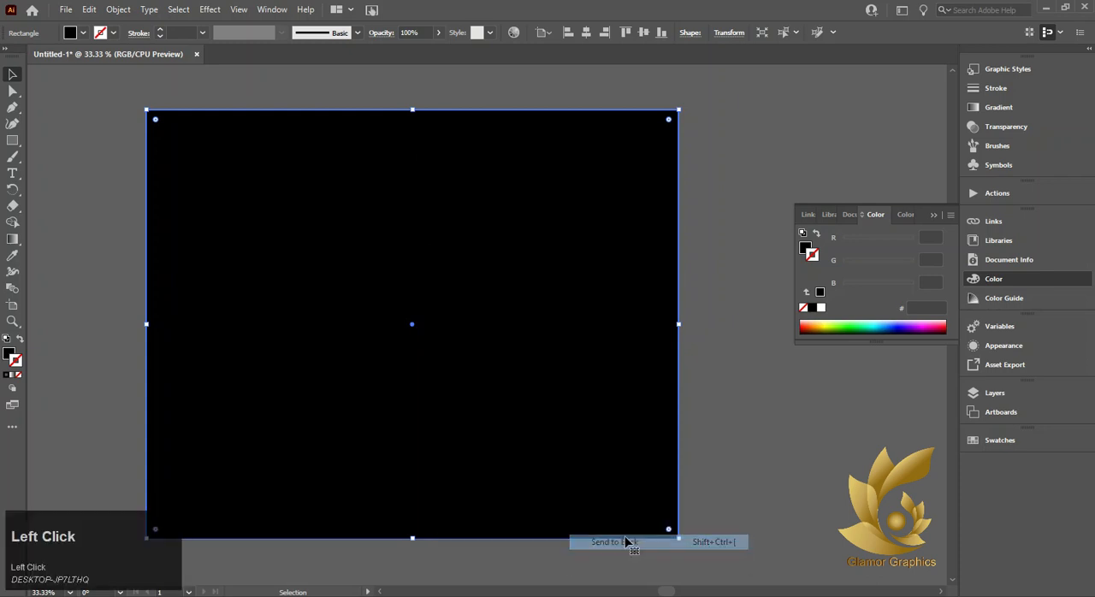
Send the black rectangle behind the logo again
{"action": "right_click", "coordinate": [225, 216]}
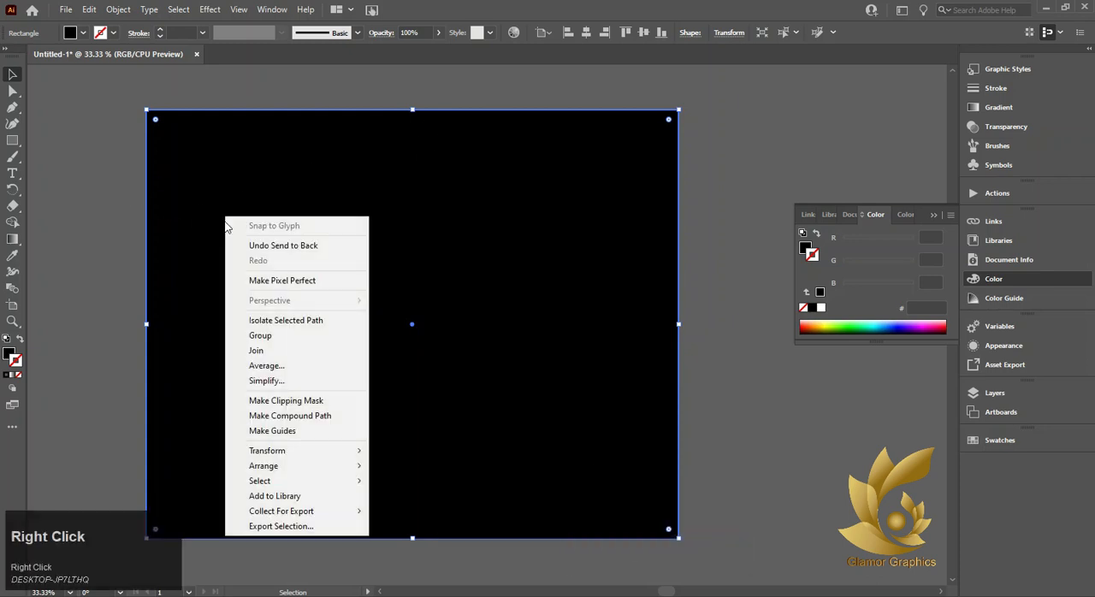
{"action": "left_click", "coordinate": [308, 462]}
{"action": "left_click", "coordinate": [443, 511]}
{"action": "right_click", "coordinate": [660, 392]}
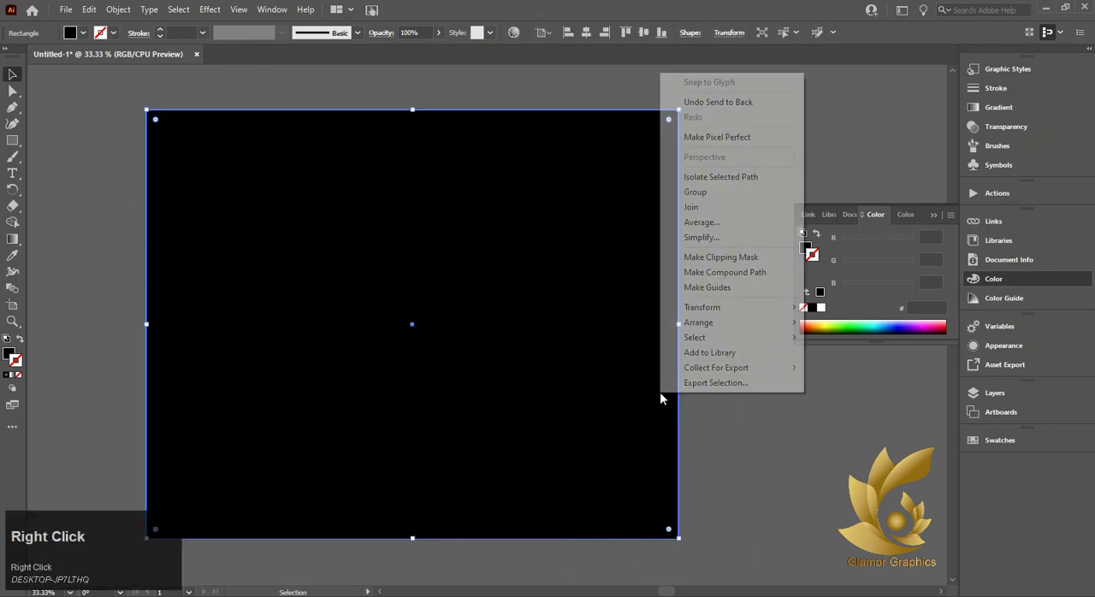
{"action": "left_click", "coordinate": [698, 322]}
{"action": "left_click", "coordinate": [874, 372]}
{"action": "left_click", "coordinate": [731, 453]}
Fit the black rectangle over the artboard and place the logo near its middle
{"action": "left_click_drag", "start_coordinate": [592, 454], "coordinate": [815, 481]}
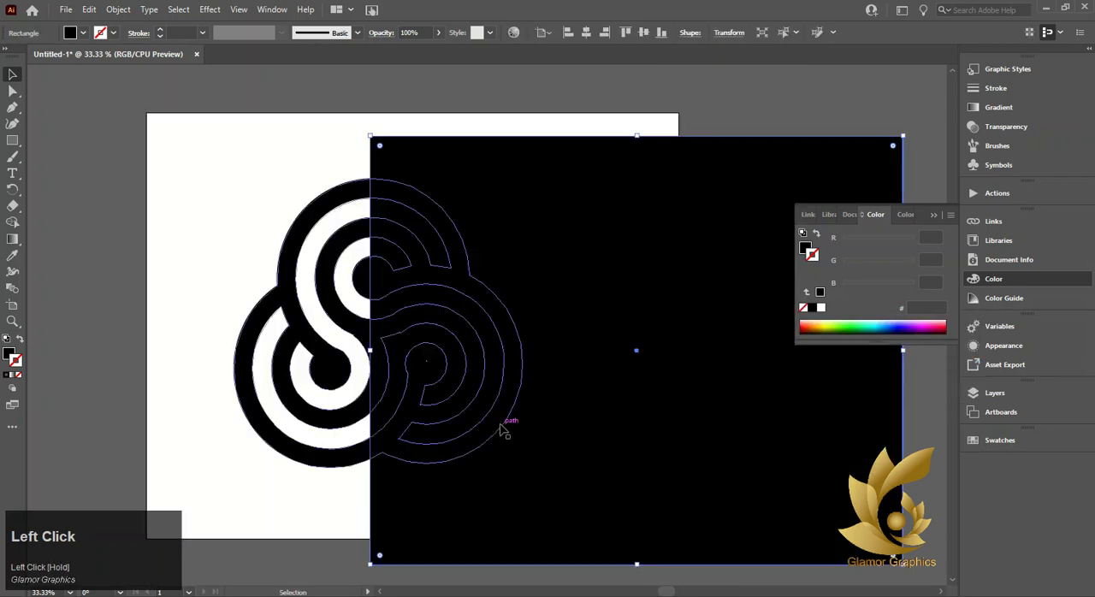
{"action": "left_click", "coordinate": [539, 424]}
{"action": "left_click_drag", "start_coordinate": [367, 355], "coordinate": [554, 377]}
{"action": "left_click_drag", "start_coordinate": [428, 327], "coordinate": [206, 307]}
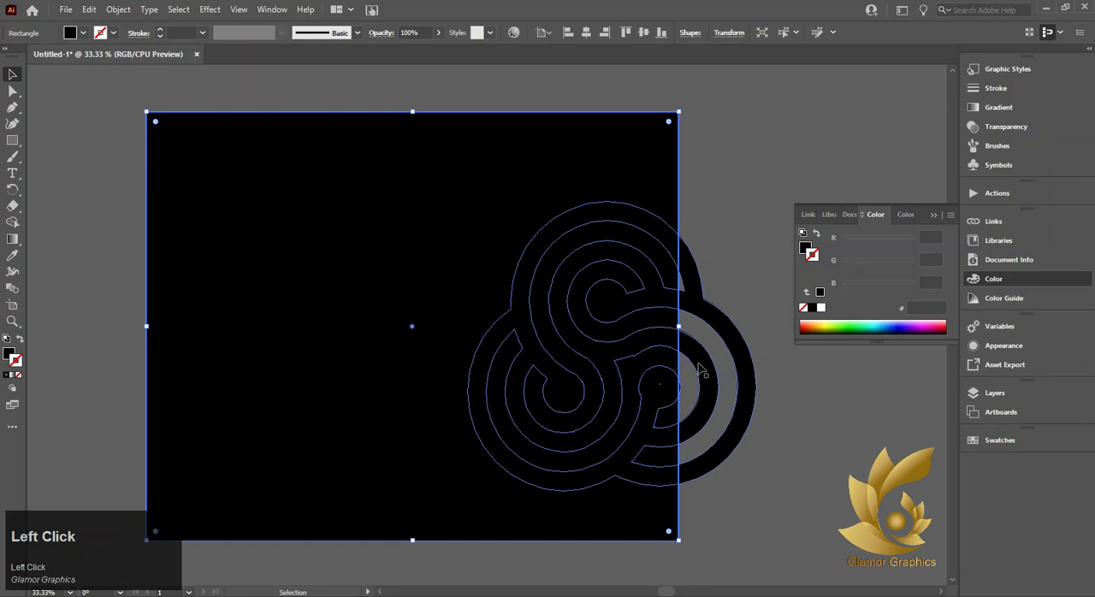
{"action": "left_click_drag", "start_coordinate": [692, 367], "coordinate": [505, 349]}
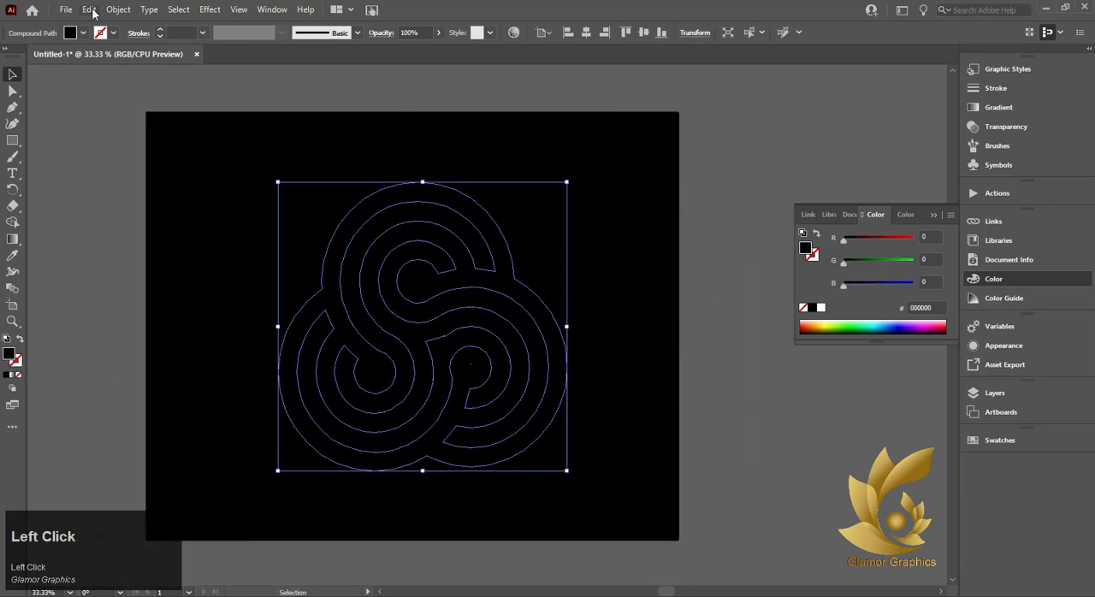
Fill the logo with the off-white colour F2F2F2 and deselect it
{"action": "left_click", "coordinate": [84, 32]}
{"action": "left_click", "coordinate": [114, 95]}
{"action": "left_click", "coordinate": [208, 367]}
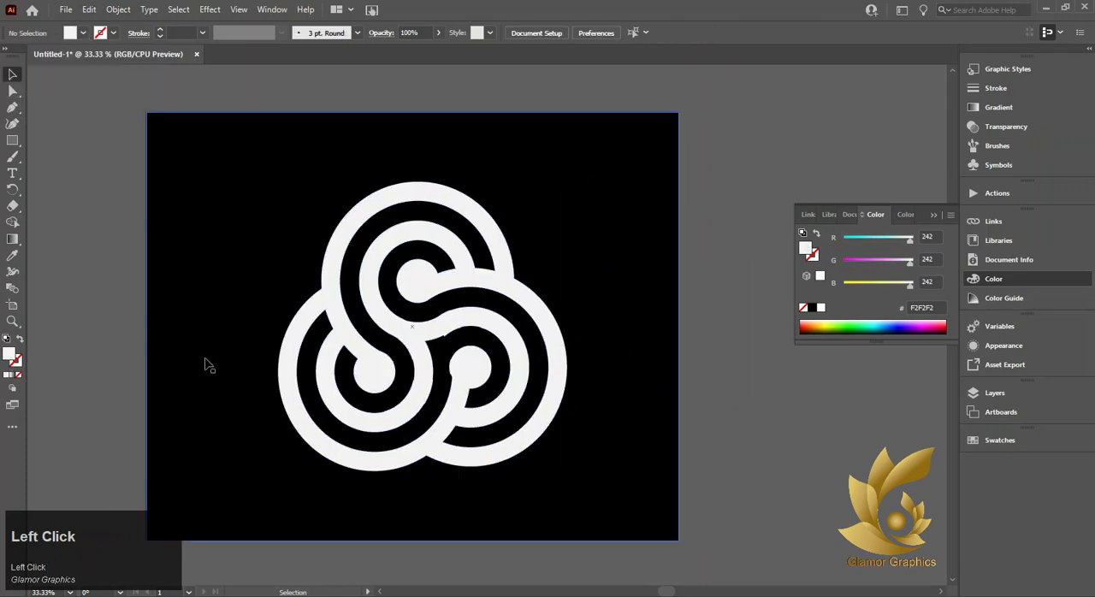
Align the off-white logo to the horizontal centre of the artboard
{"action": "left_click", "coordinate": [485, 389]}
{"action": "left_click", "coordinate": [584, 35]}
{"action": "left_click", "coordinate": [618, 205]}
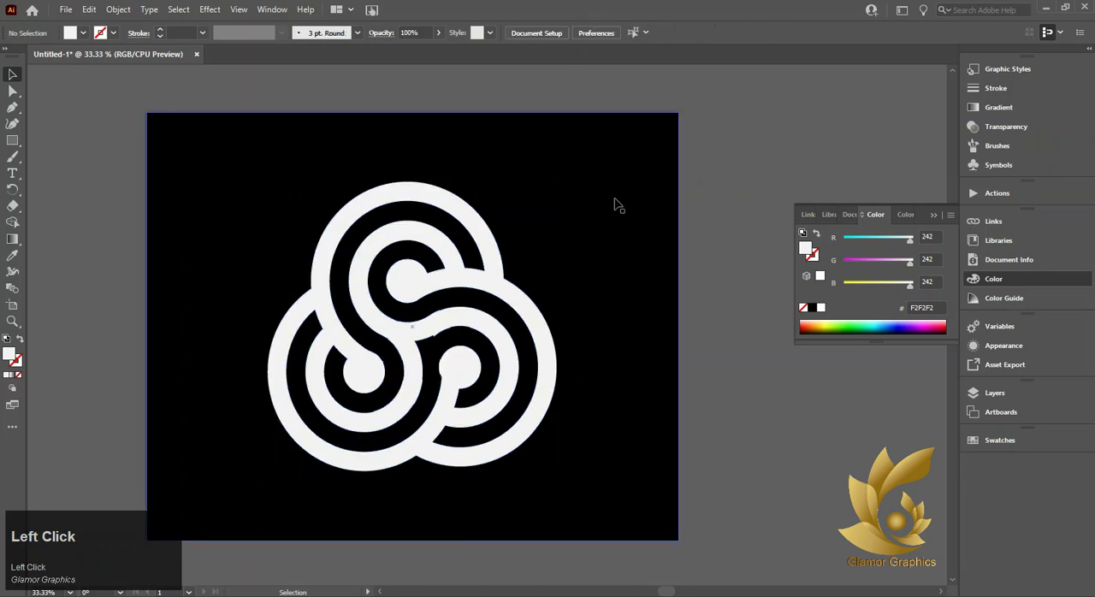
Scale the logo up proportionally about its centre until it fills most of the black background's height, and collapse the colour settings
{"action": "scroll", "coordinate": [531, 391], "scroll_direction": "down", "scroll_amount": 1}
{"action": "left_click", "coordinate": [516, 383]}
{"action": "left_click_drag", "start_coordinate": [557, 454], "coordinate": [591, 490]}
{"action": "left_click", "coordinate": [108, 393]}
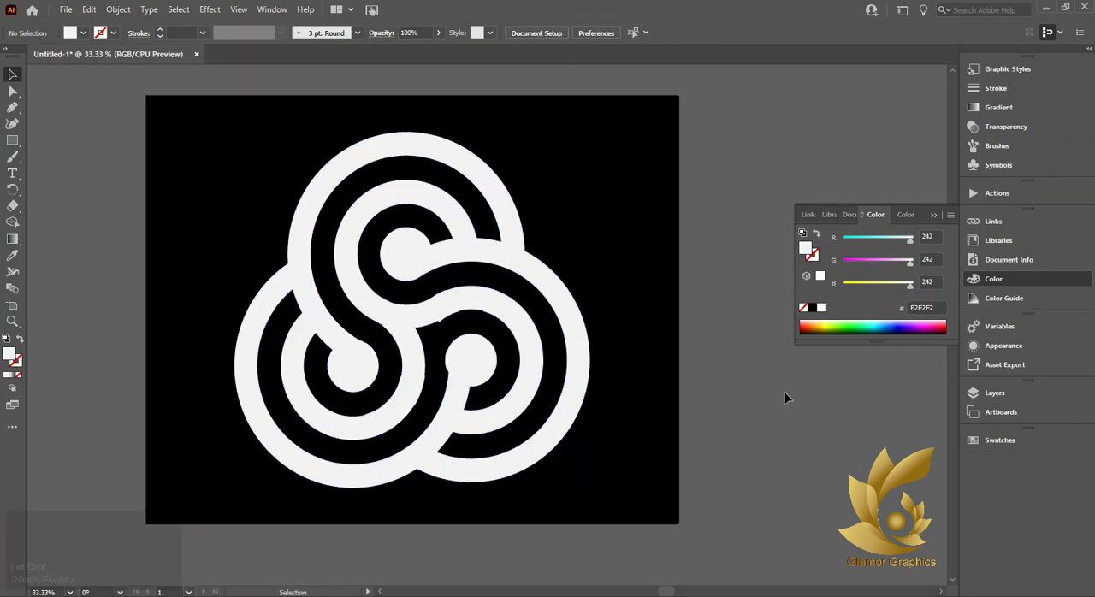
{"action": "left_click", "coordinate": [992, 279]}
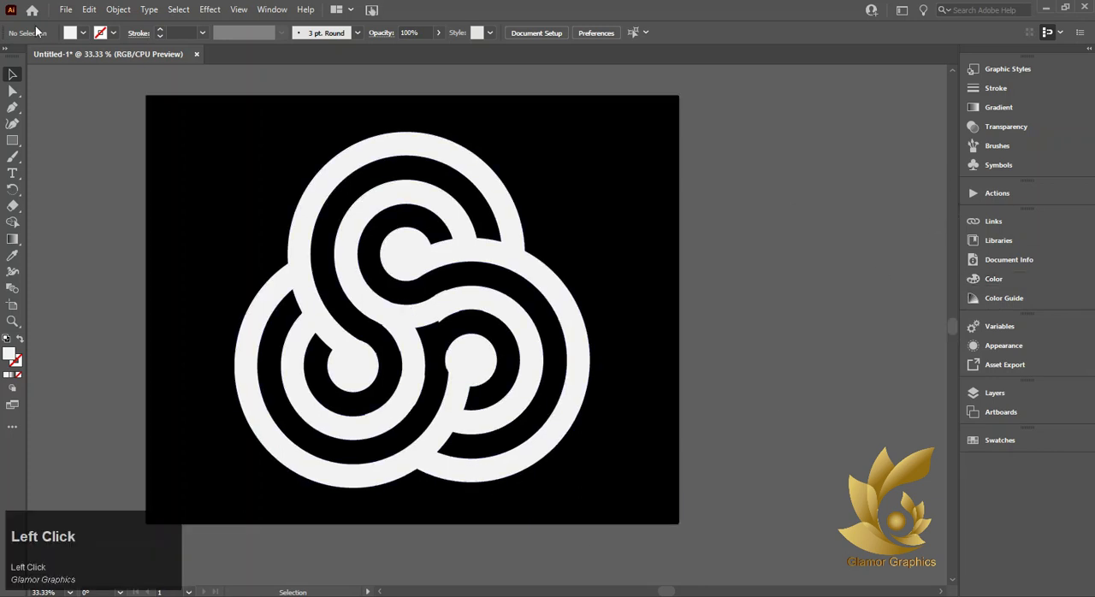